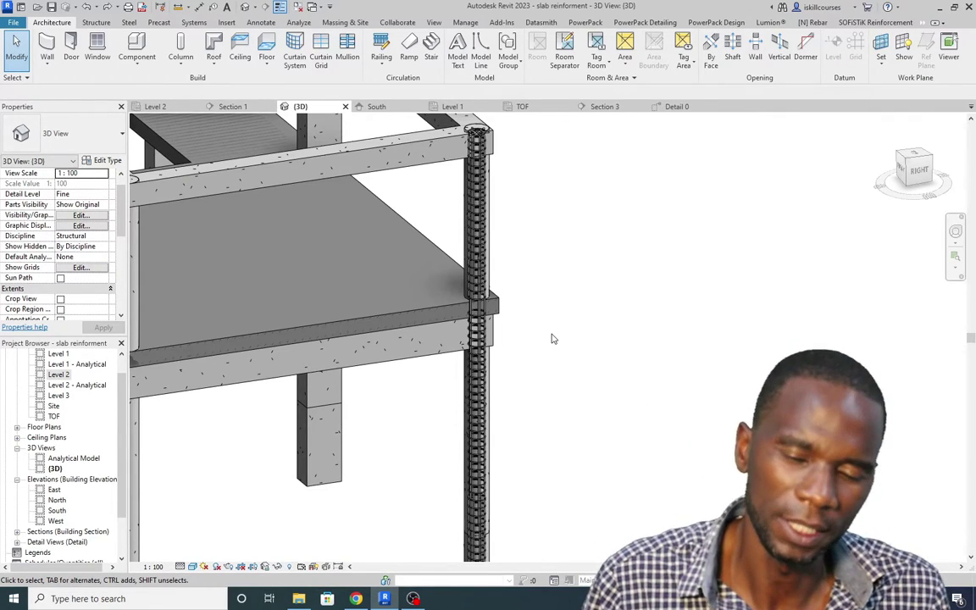
# Step: Examine the vertical bars and circular ties in the reinforced round corner column, including where they pass through the slab and beam
pyautogui.scroll(2, 517, 296)
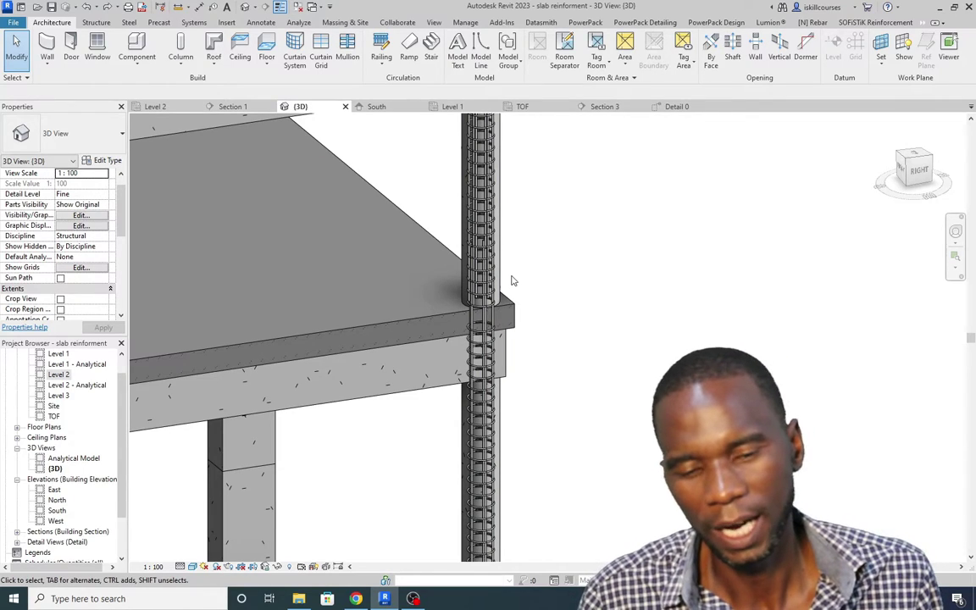
pyautogui.scroll(-3, 512, 280)
pyautogui.scroll(3, 504, 221)
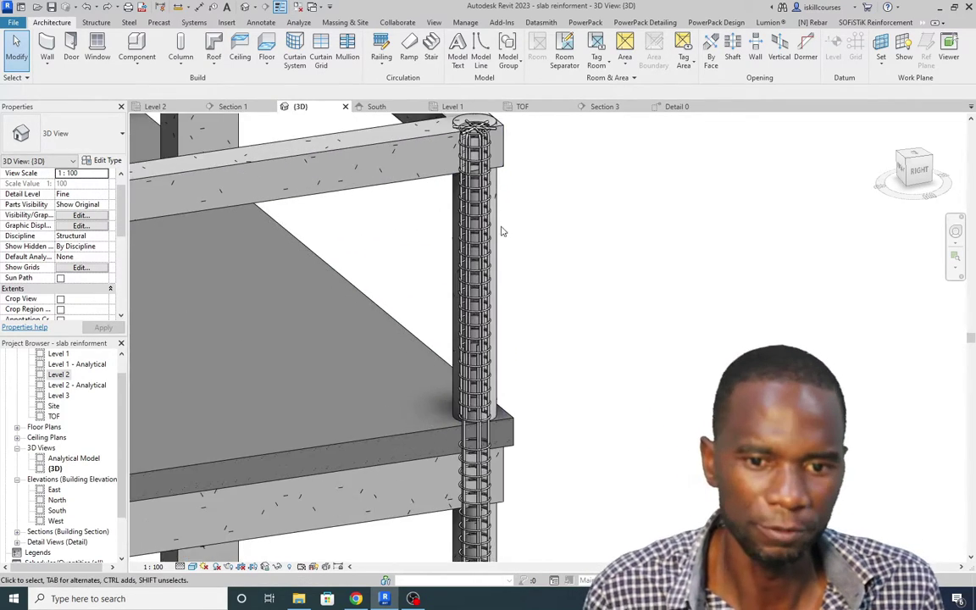
pyautogui.scroll(2, 502, 232)
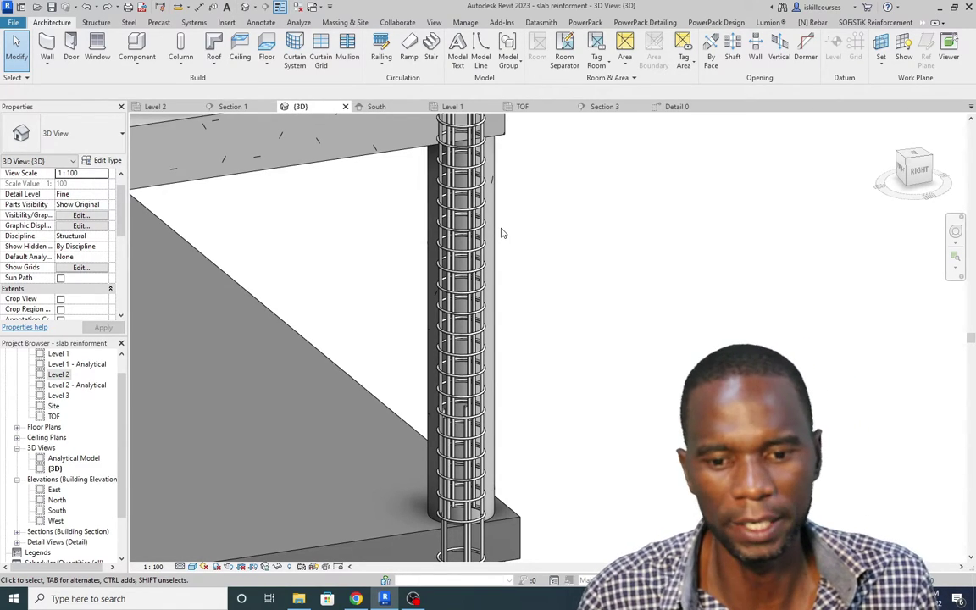
pyautogui.scroll(-3, 501, 233)
pyautogui.scroll(3, 497, 421)
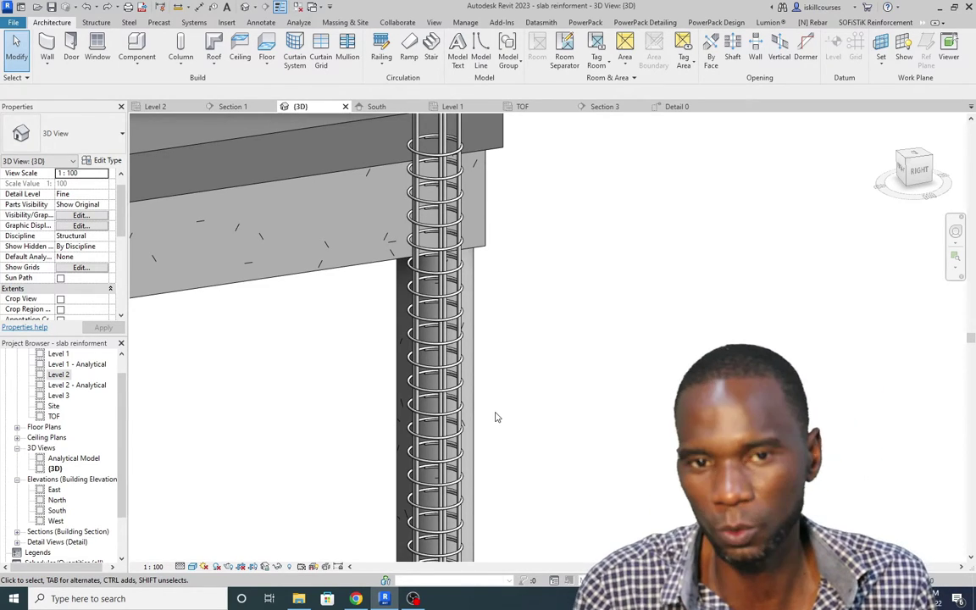
pyautogui.scroll(-3, 484, 359)
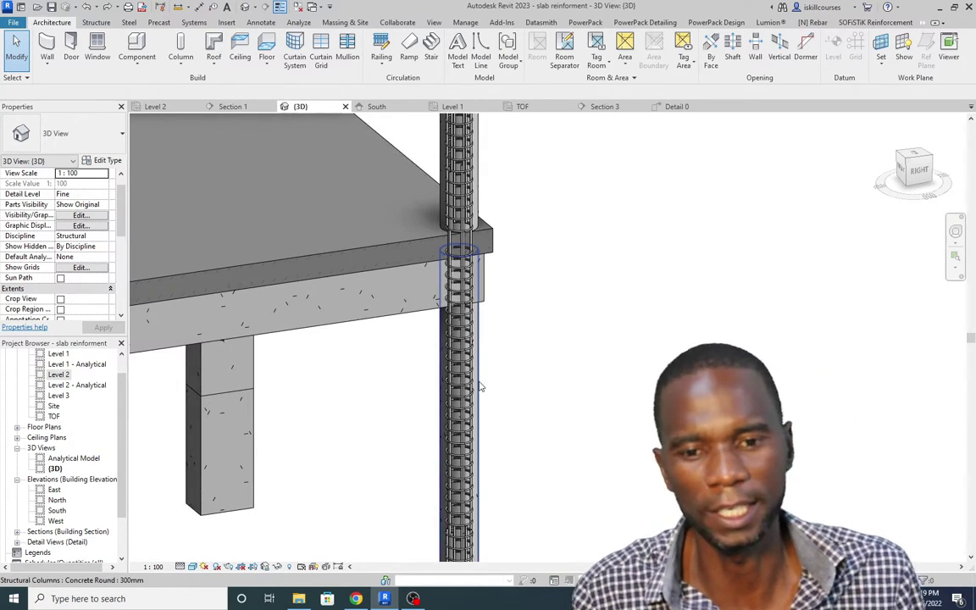
pyautogui.scroll(4, 484, 384)
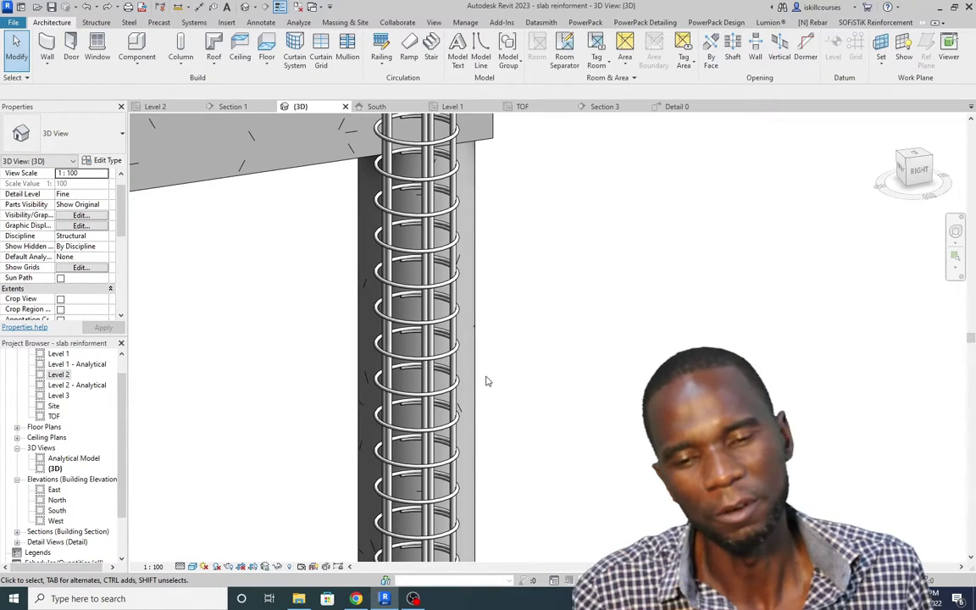
pyautogui.scroll(-2, 492, 315)
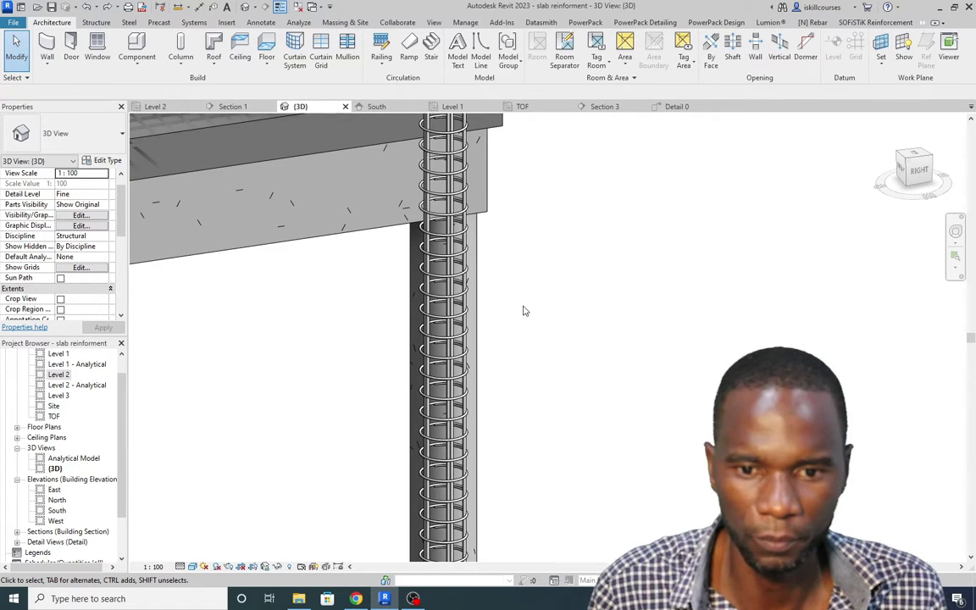
pyautogui.scroll(-5, 523, 311)
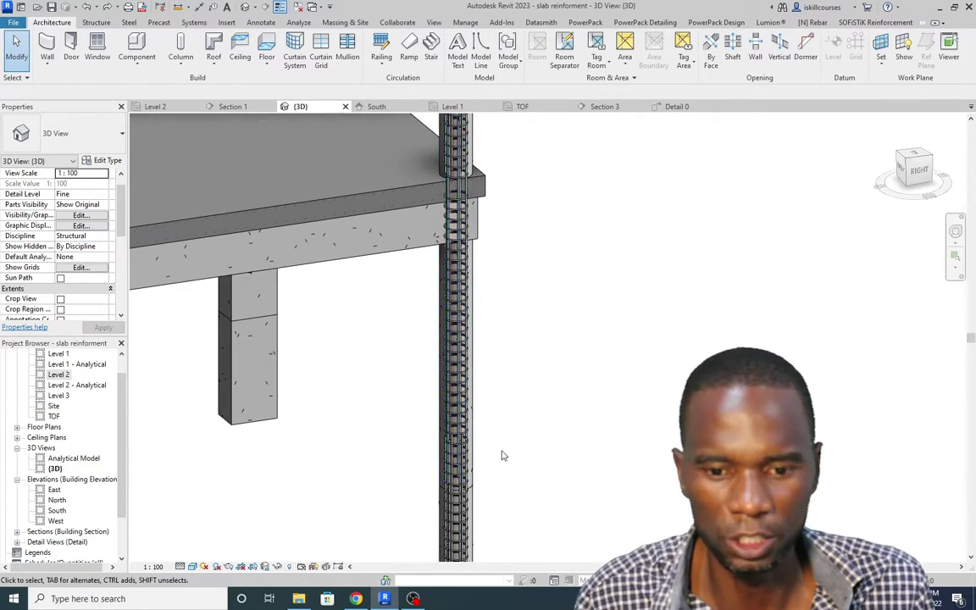
pyautogui.scroll(2, 471, 415)
pyautogui.scroll(4, 459, 193)
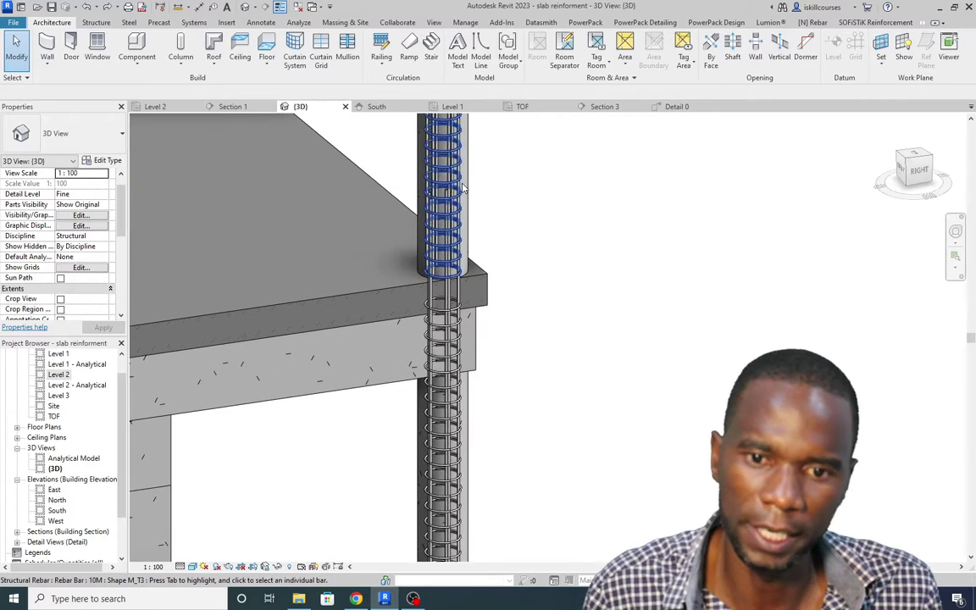
pyautogui.scroll(2, 459, 190)
pyautogui.scroll(-5, 455, 214)
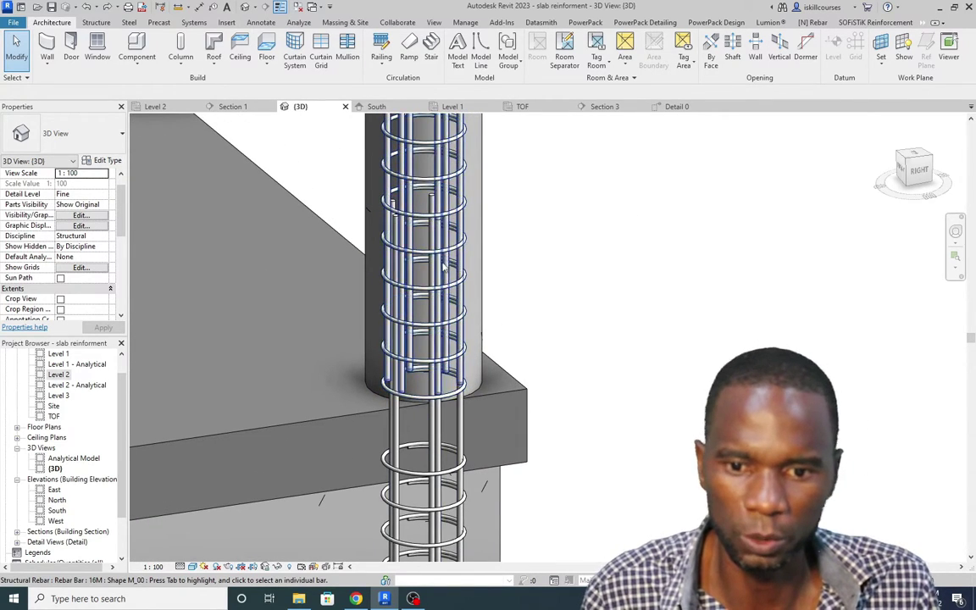
pyautogui.scroll(-2, 462, 238)
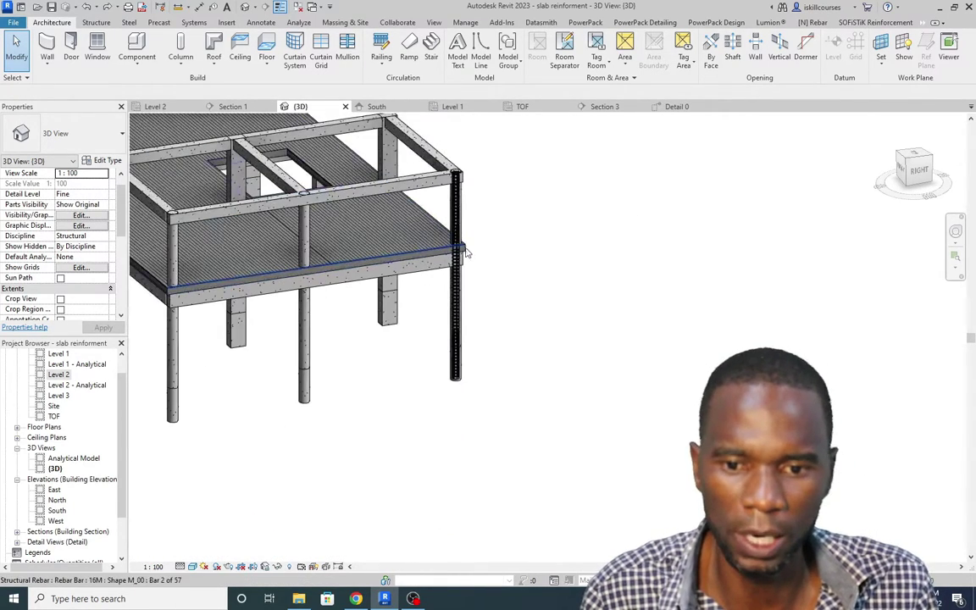
# Step: Start free form rebar with aligned distribution on the middle lower 300 mm round column and pick its curved face as host surface
pyautogui.scroll(2, 246, 280)
pyautogui.scroll(-1, 343, 314)
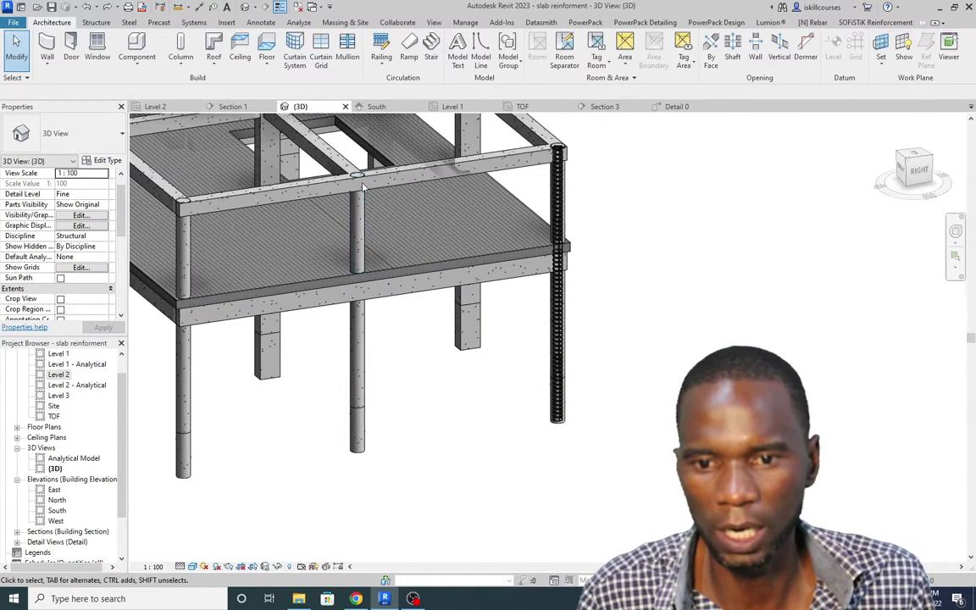
pyautogui.scroll(4, 359, 403)
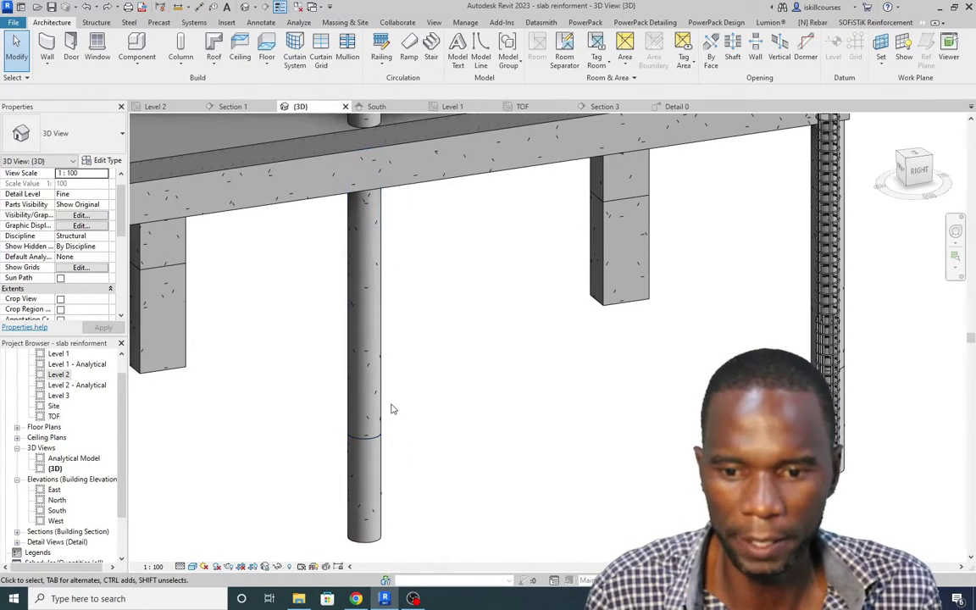
pyautogui.click(377, 315)
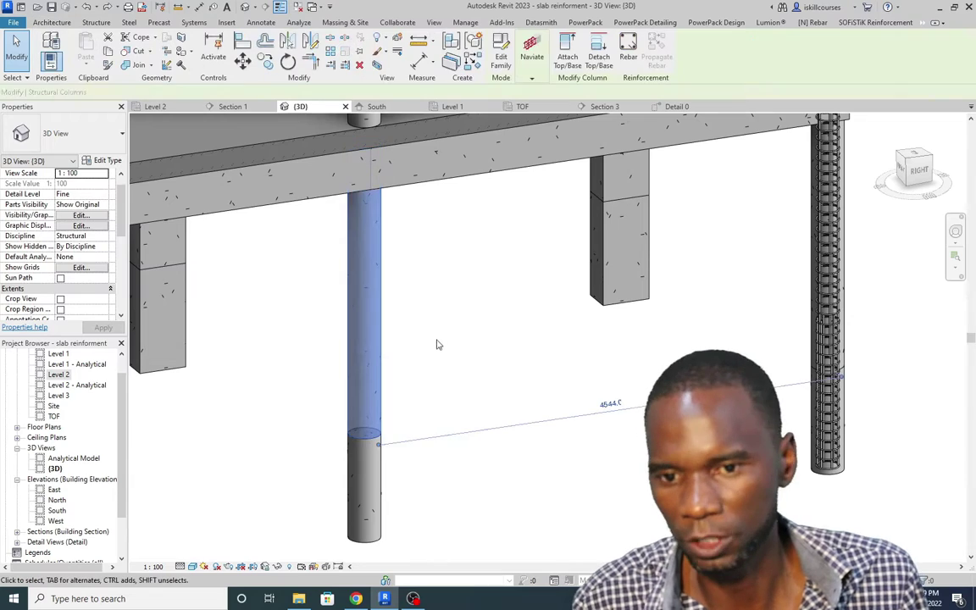
pyautogui.scroll(-2, 348, 396)
pyautogui.scroll(-1, 349, 396)
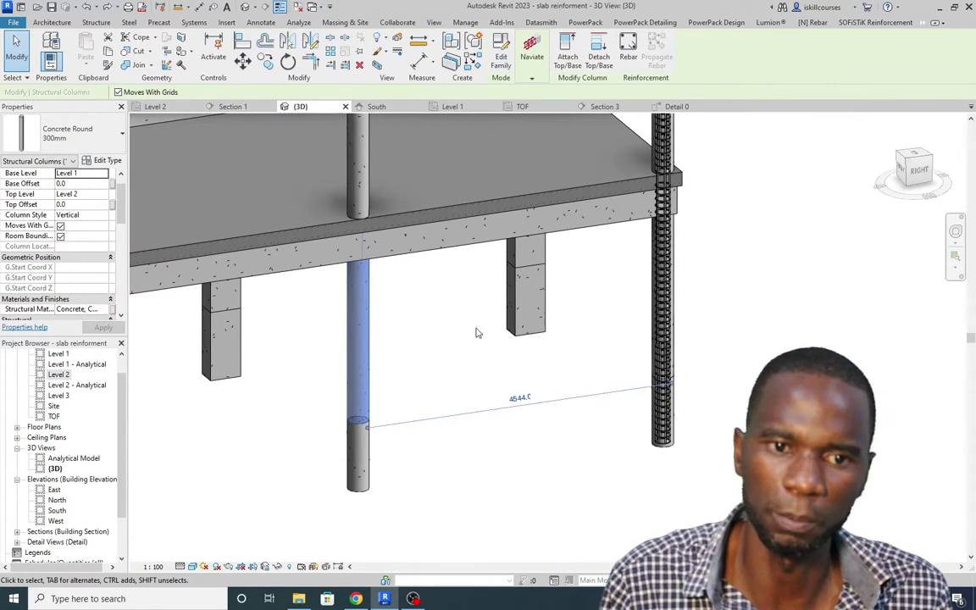
pyautogui.click(627, 56)
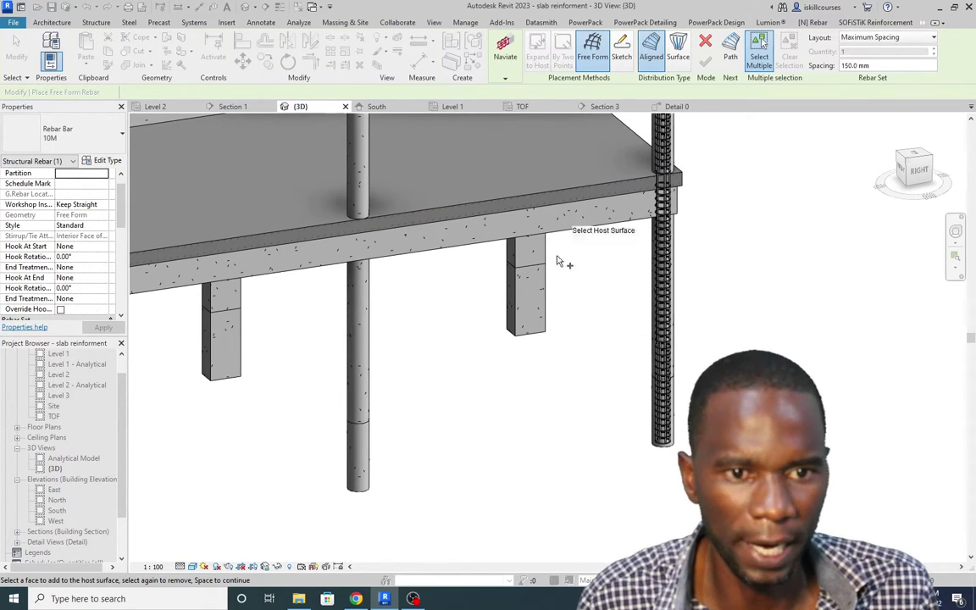
pyautogui.moveTo(402, 355); pyautogui.dragTo(327, 317)
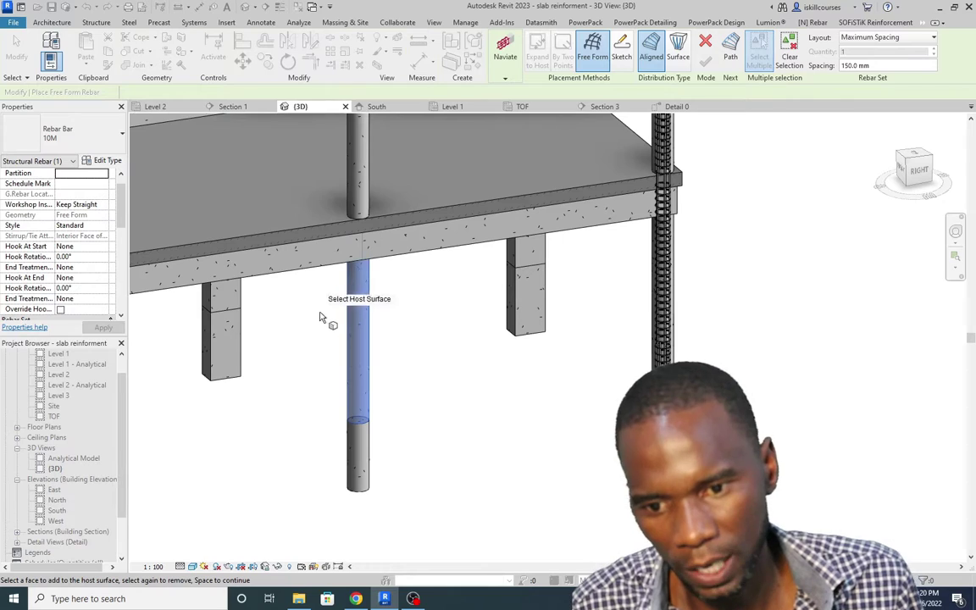
# Step: Set the rebar's workshop instructions to Bend, its style to Stirrup / Tie and its layout to Maximum Spacing
pyautogui.click(95, 204)
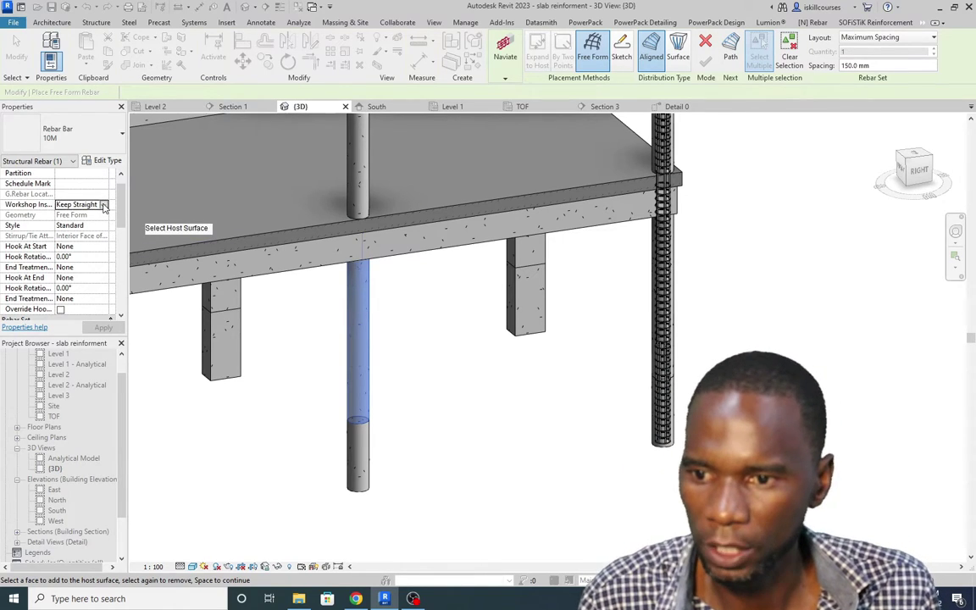
pyautogui.click(64, 223)
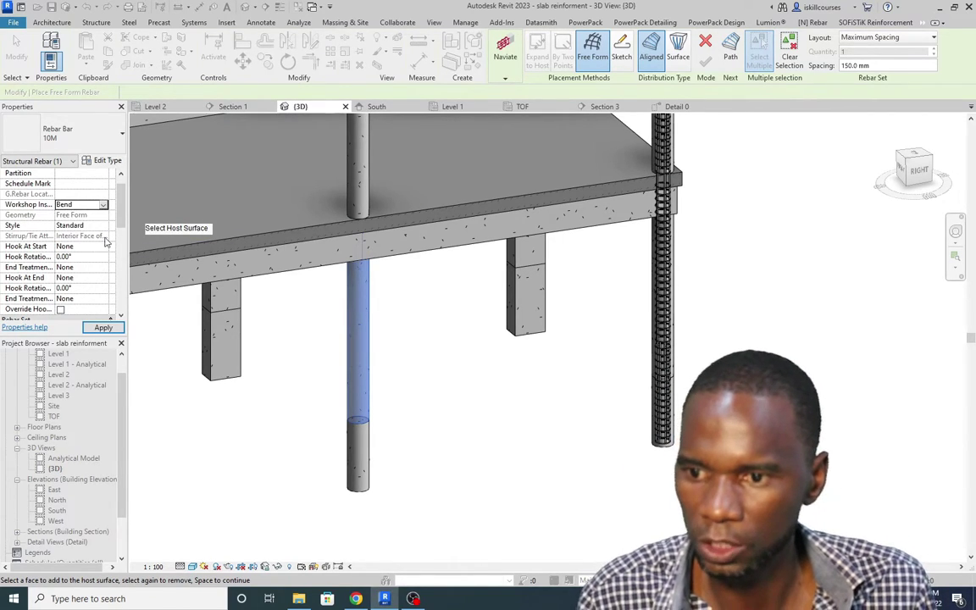
pyautogui.click(85, 225)
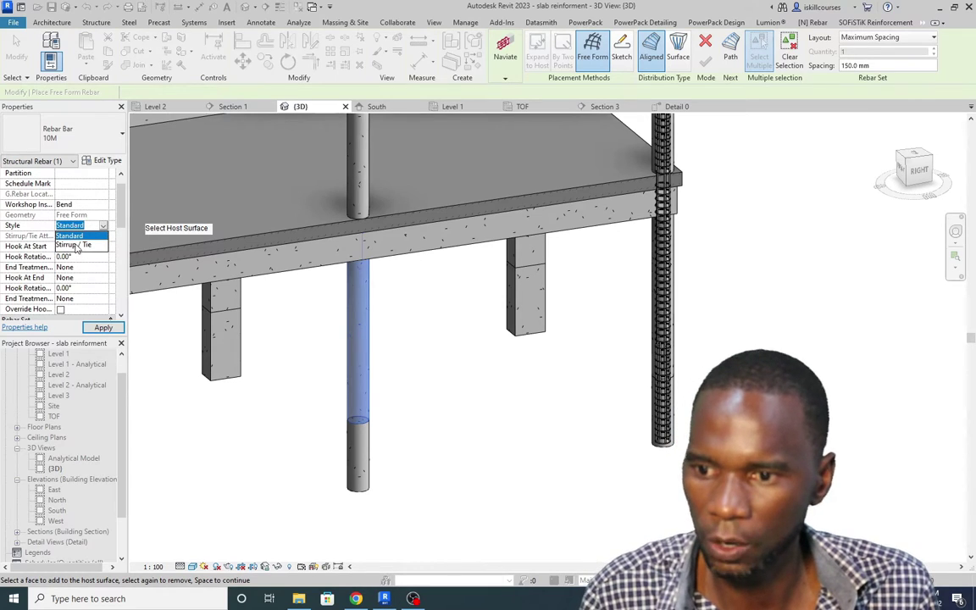
pyautogui.click(75, 245)
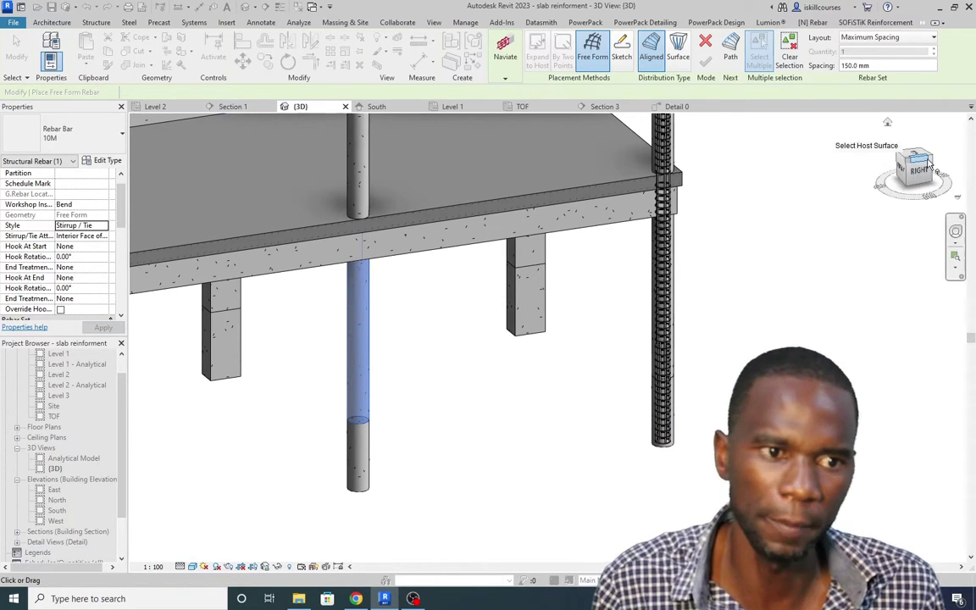
pyautogui.click(934, 39)
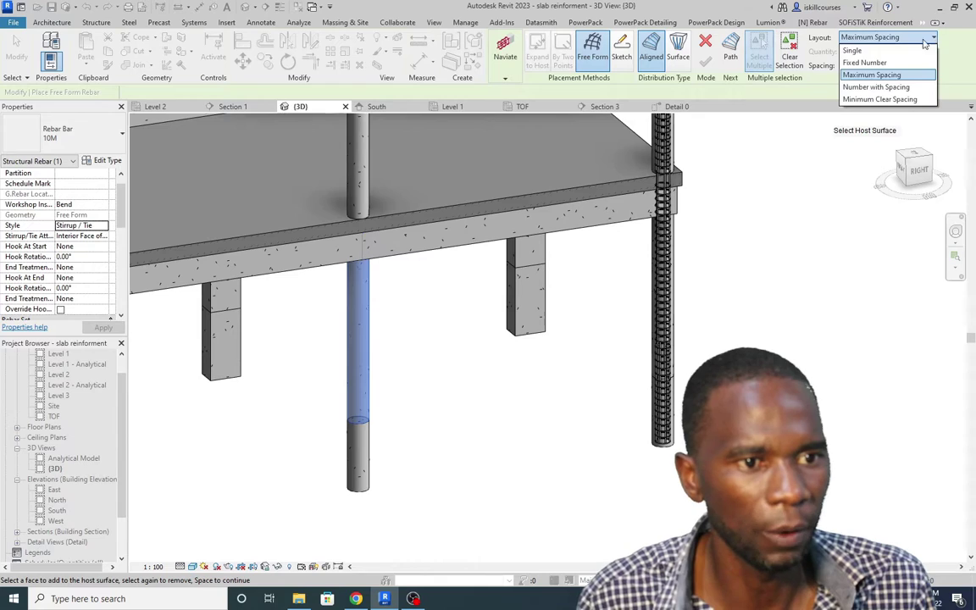
pyautogui.click(864, 72)
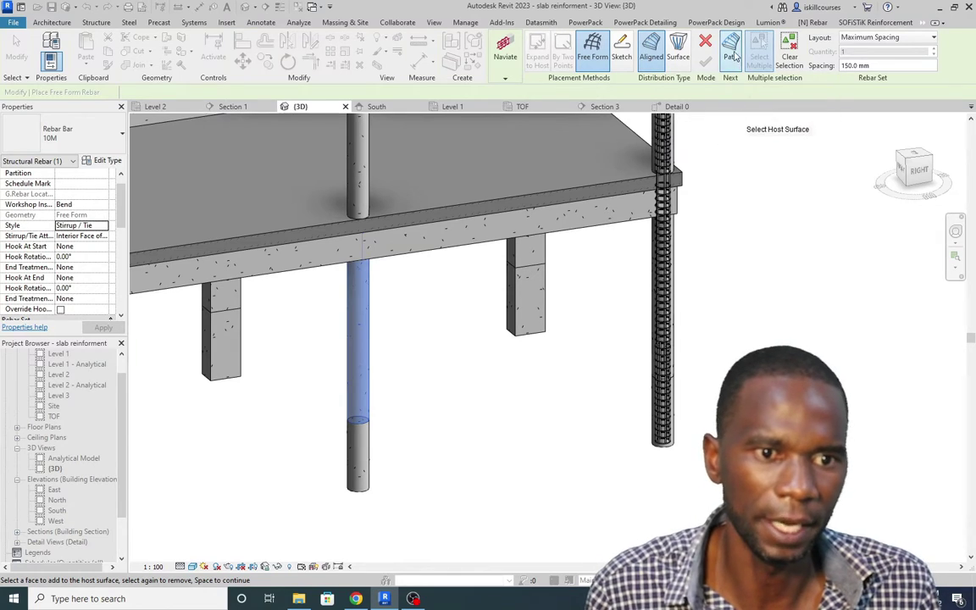
# Step: Use the column's vertical edge as the path, place the circular ties at 150 mm spacing and end the rebar command
pyautogui.press('space')
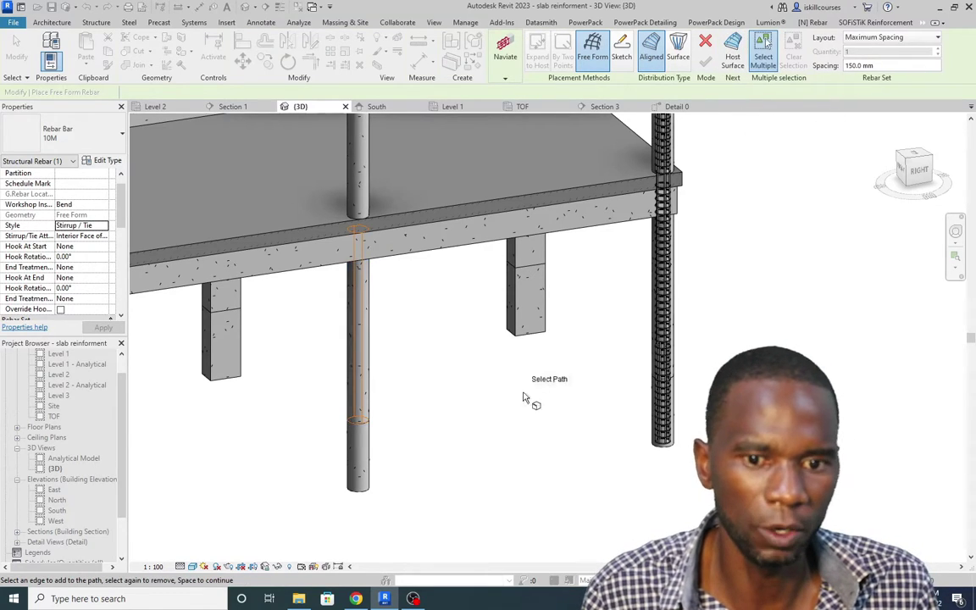
pyautogui.click(367, 360)
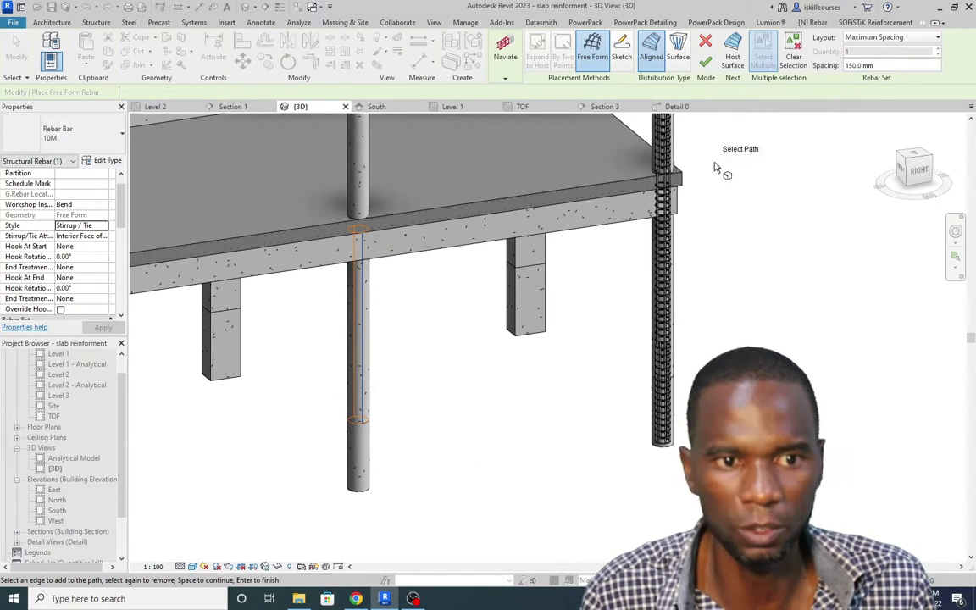
pyautogui.click(706, 61)
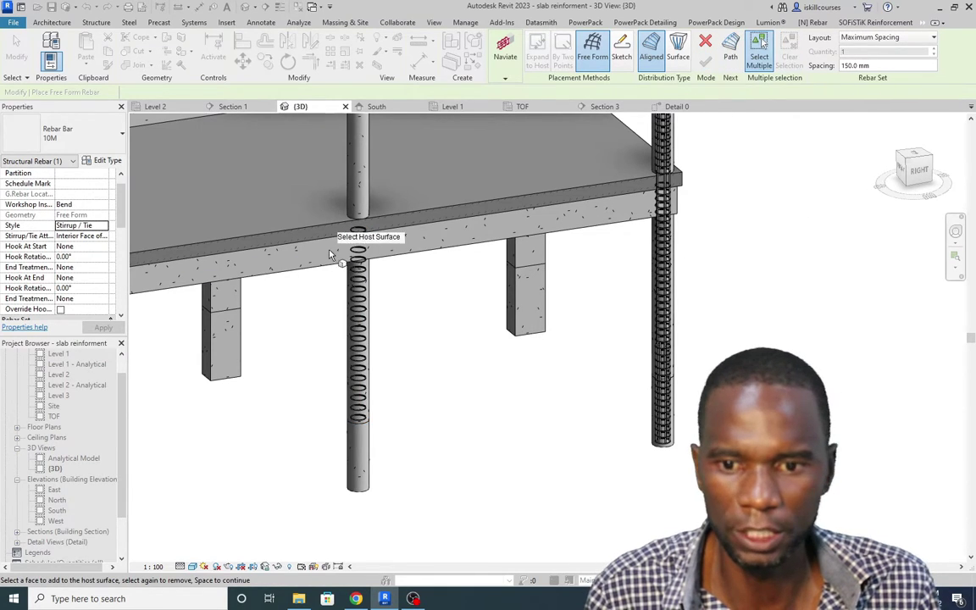
pyautogui.scroll(3, 409, 246)
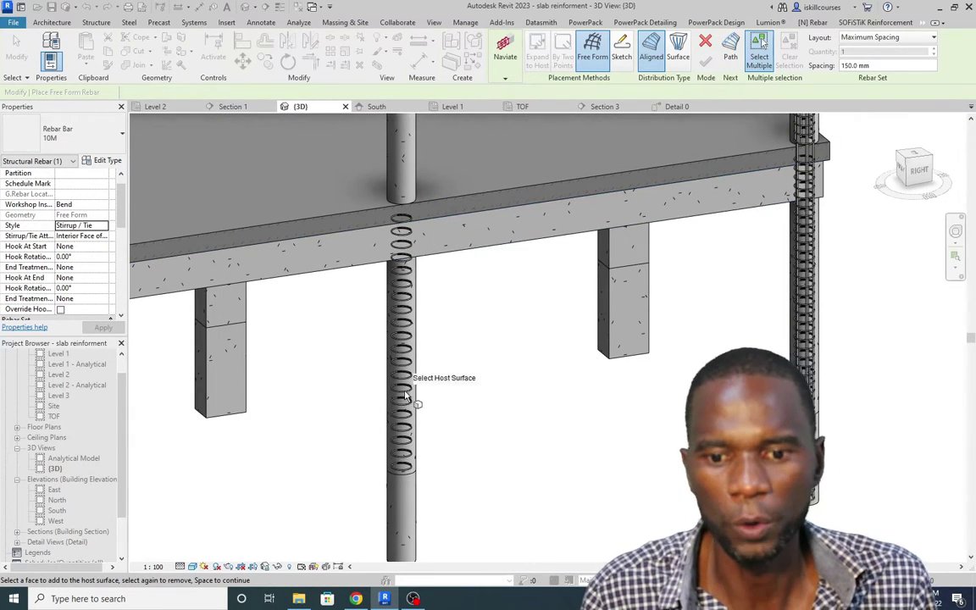
pyautogui.scroll(2, 409, 241)
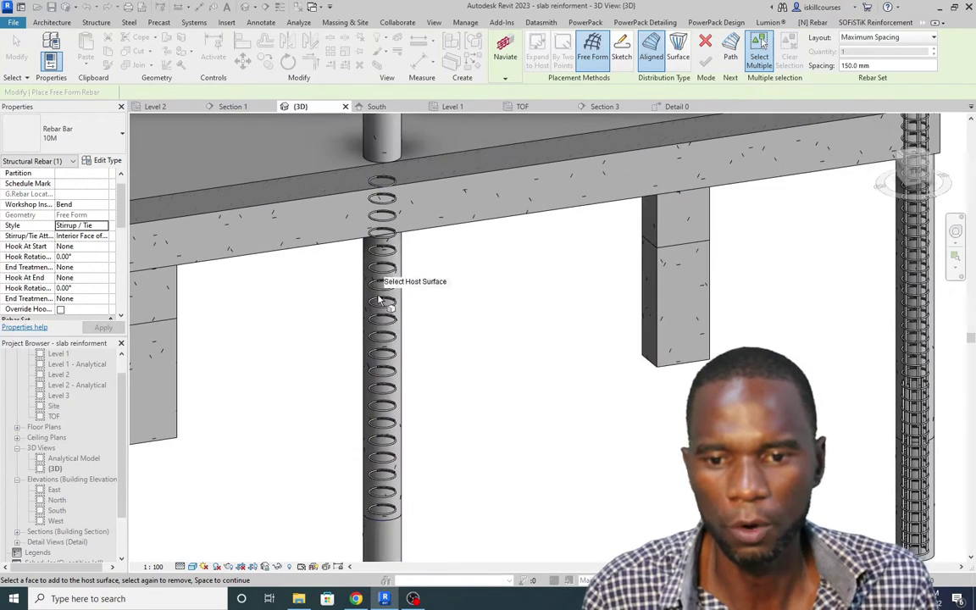
pyautogui.rightClick(454, 263)
pyautogui.click(475, 266)
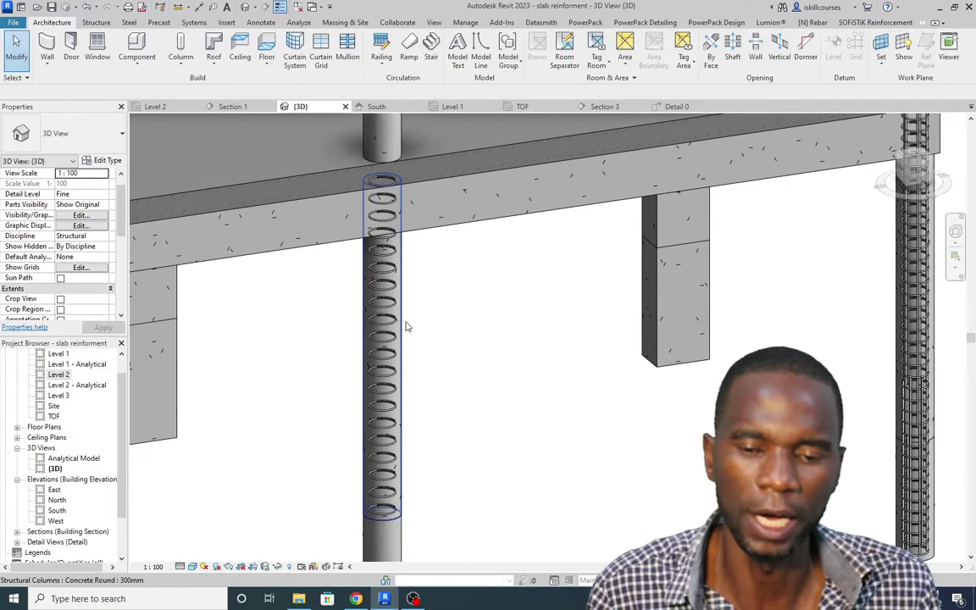
# Step: Start another free form rebar set on the column's curved face, keeping the Standard style, with a Fixed Number layout of 6 bars
pyautogui.scroll(-2, 405, 327)
pyautogui.scroll(3, 403, 310)
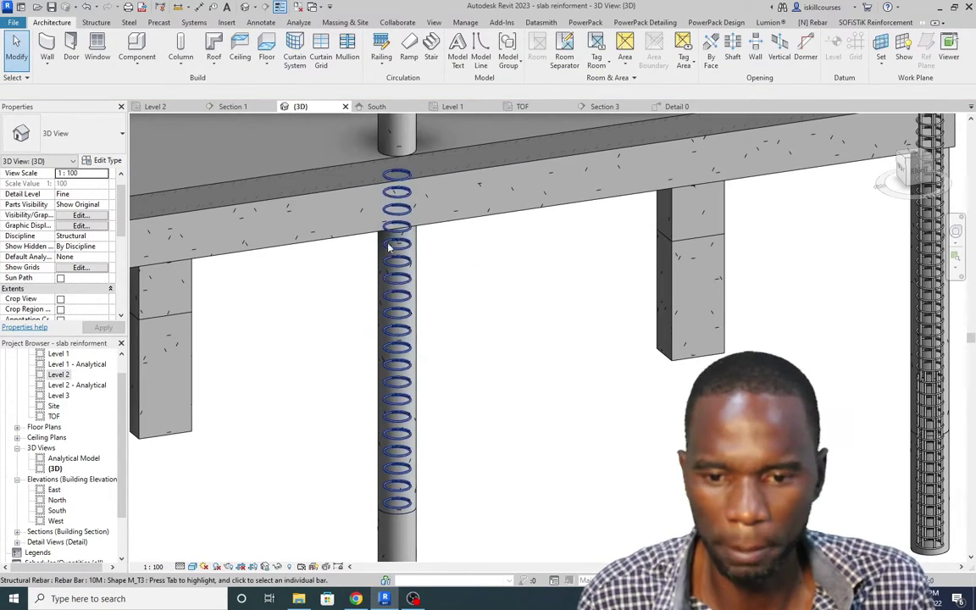
pyautogui.scroll(2, 403, 310)
pyautogui.scroll(-3, 398, 313)
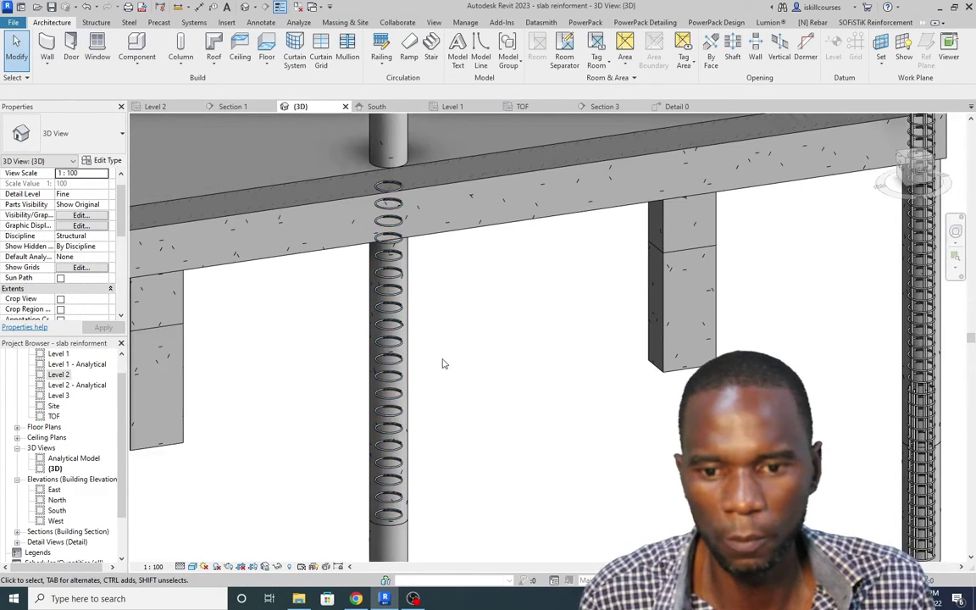
pyautogui.click(412, 320)
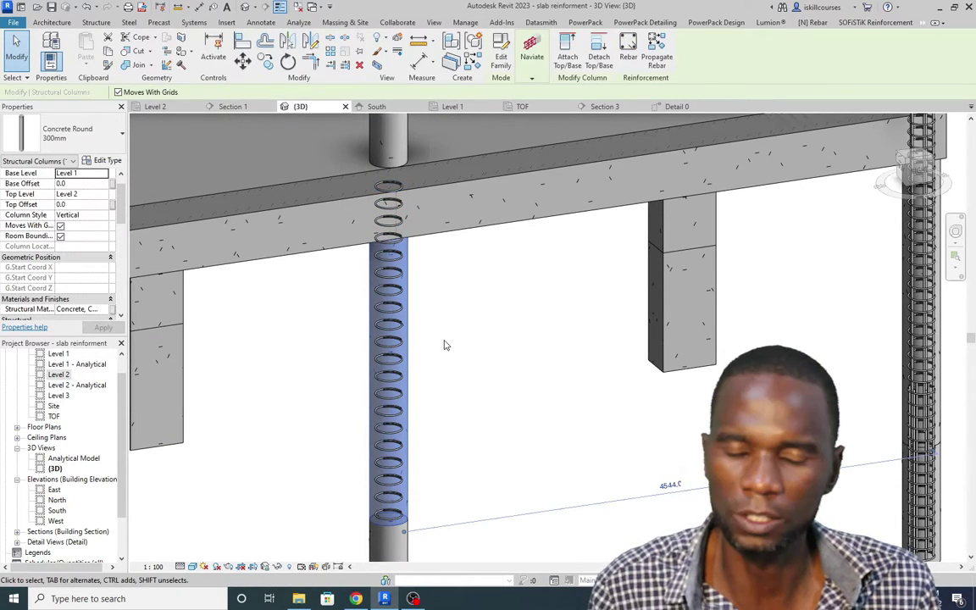
pyautogui.click(628, 57)
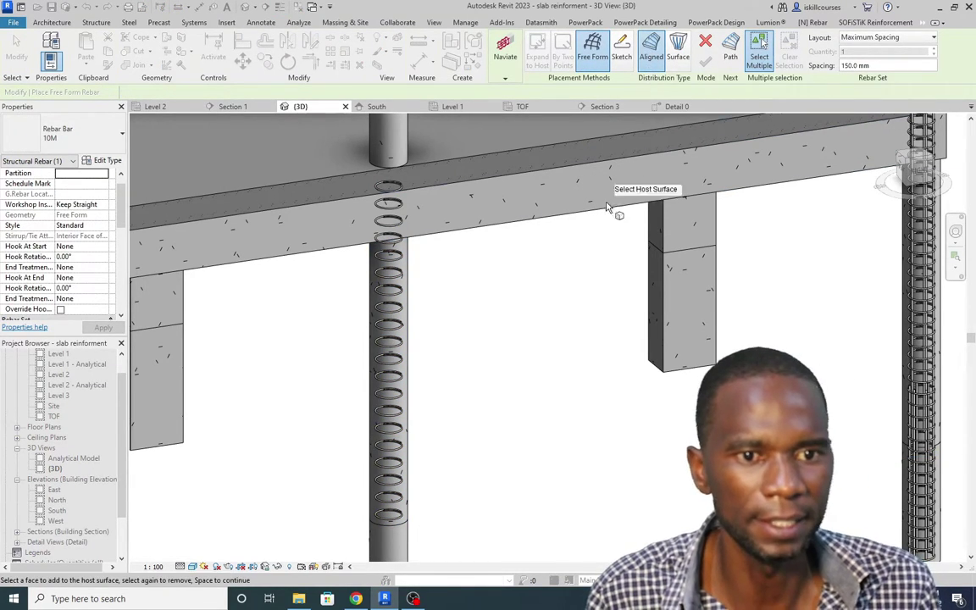
pyautogui.click(398, 356)
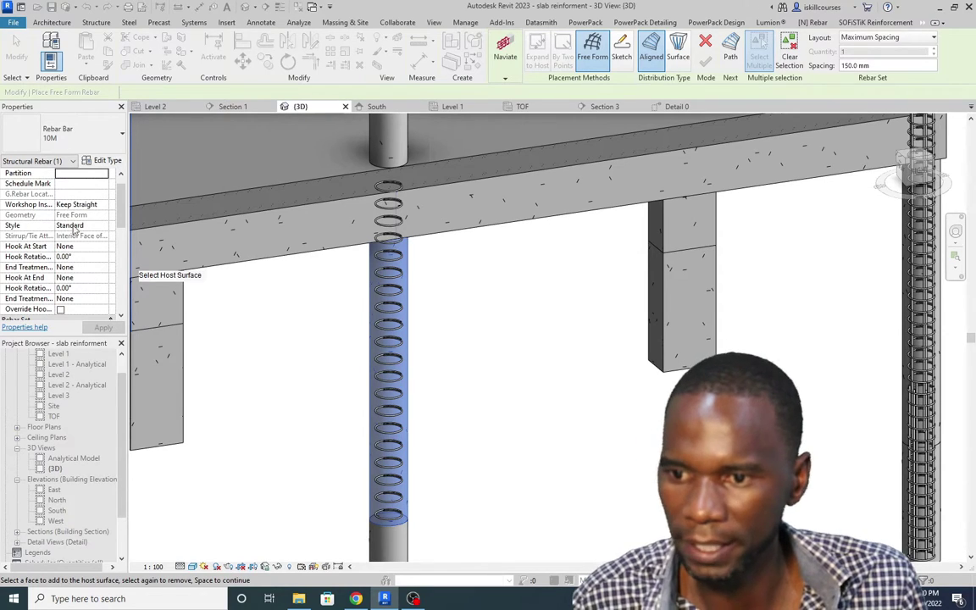
pyautogui.click(932, 41)
pyautogui.click(877, 63)
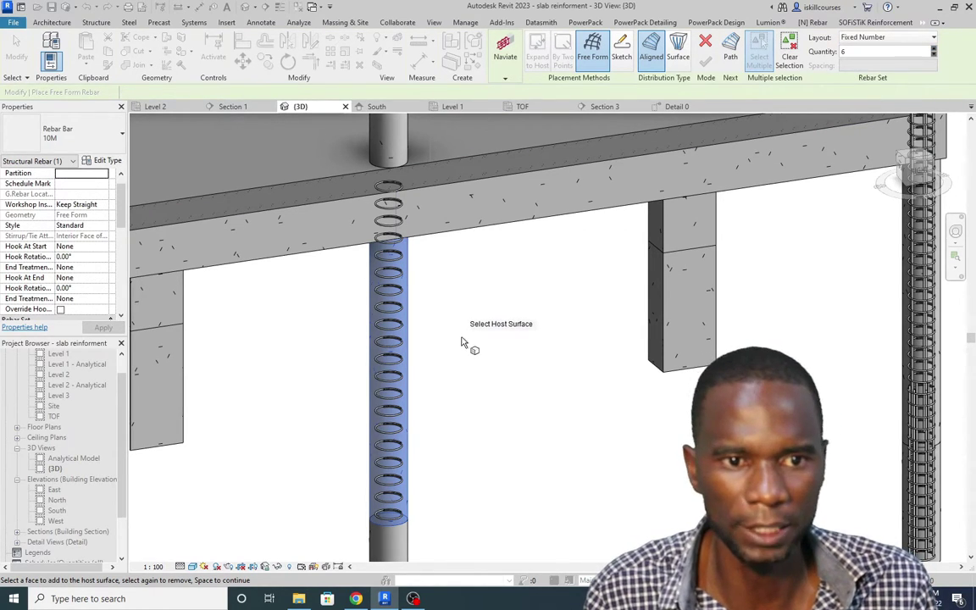
# Step: Use the circular edge at the column's base as the path, place the 6 vertical bars and end the rebar command
pyautogui.click(713, 153)
pyautogui.press('space')
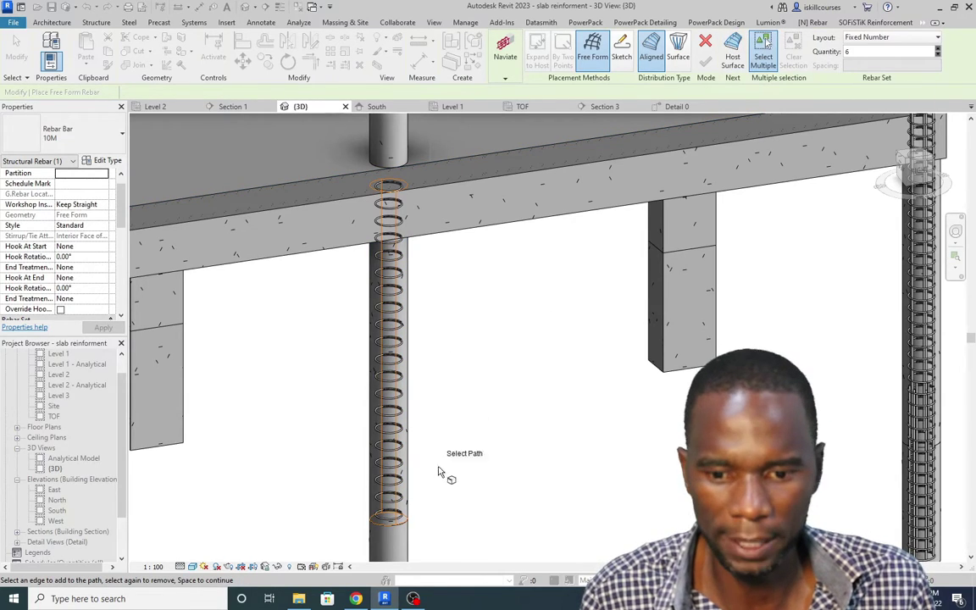
pyautogui.scroll(3, 397, 542)
pyautogui.click(394, 512)
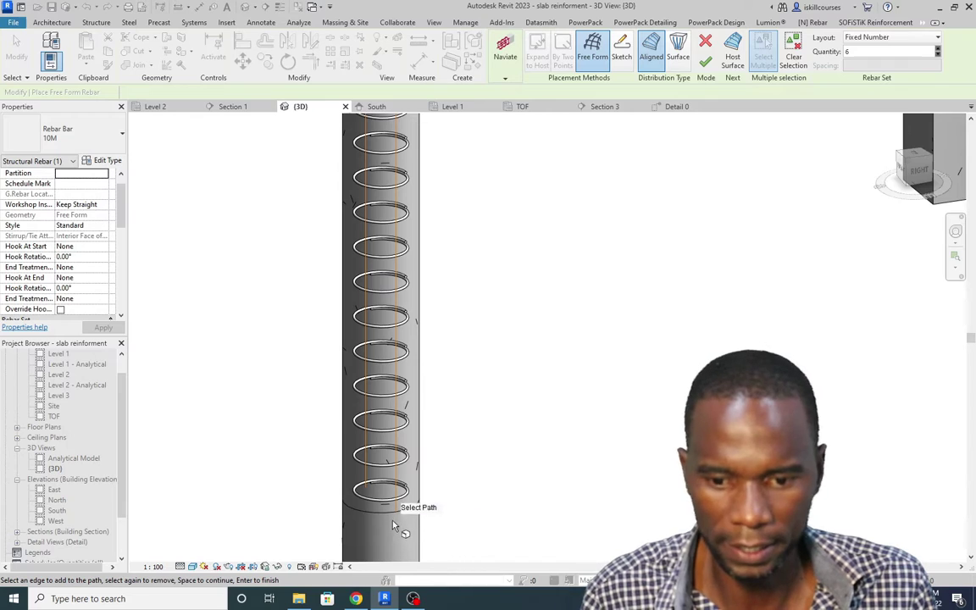
pyautogui.scroll(-4, 507, 331)
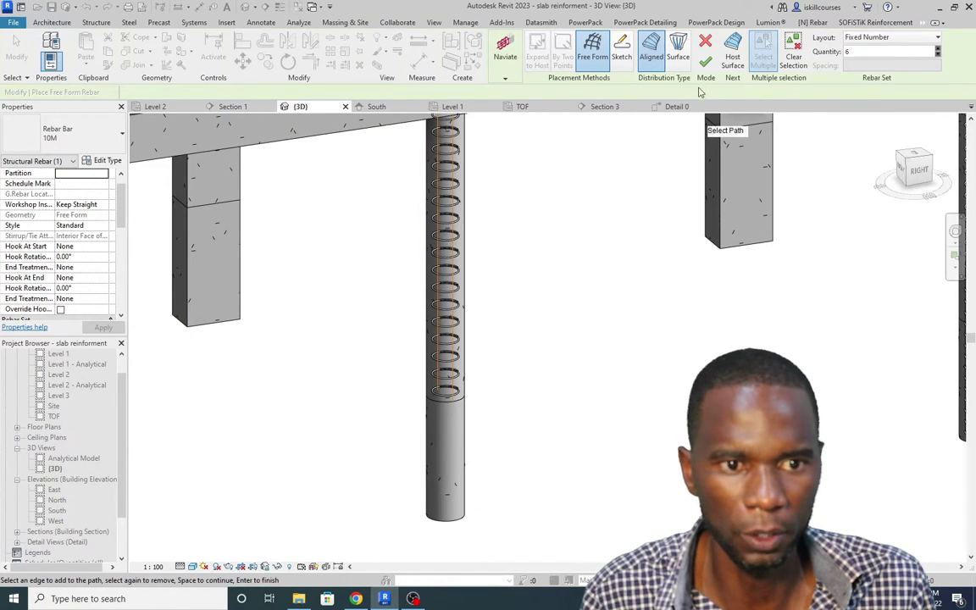
pyautogui.click(706, 63)
pyautogui.scroll(3, 464, 280)
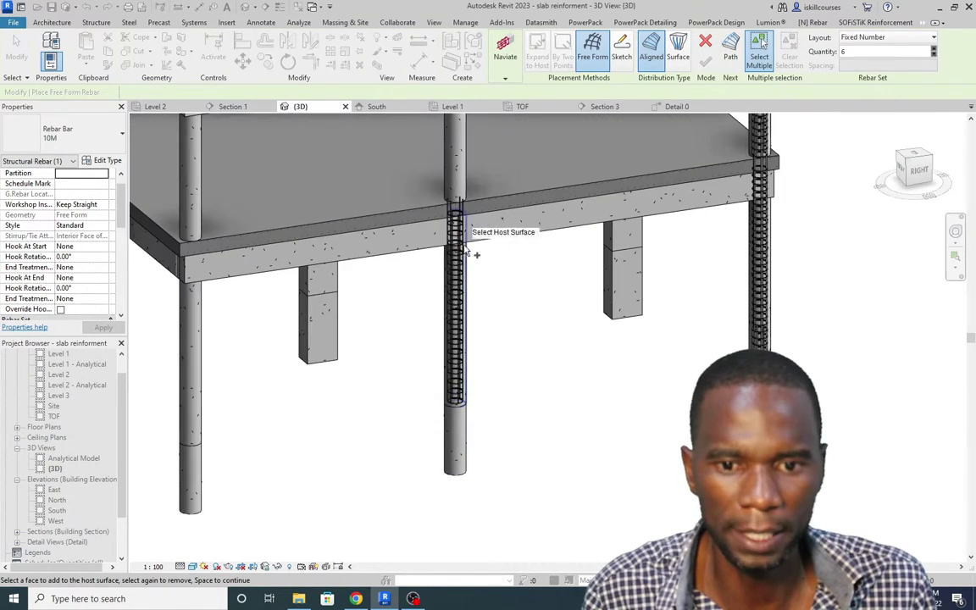
pyautogui.scroll(2, 462, 286)
pyautogui.scroll(-2, 359, 321)
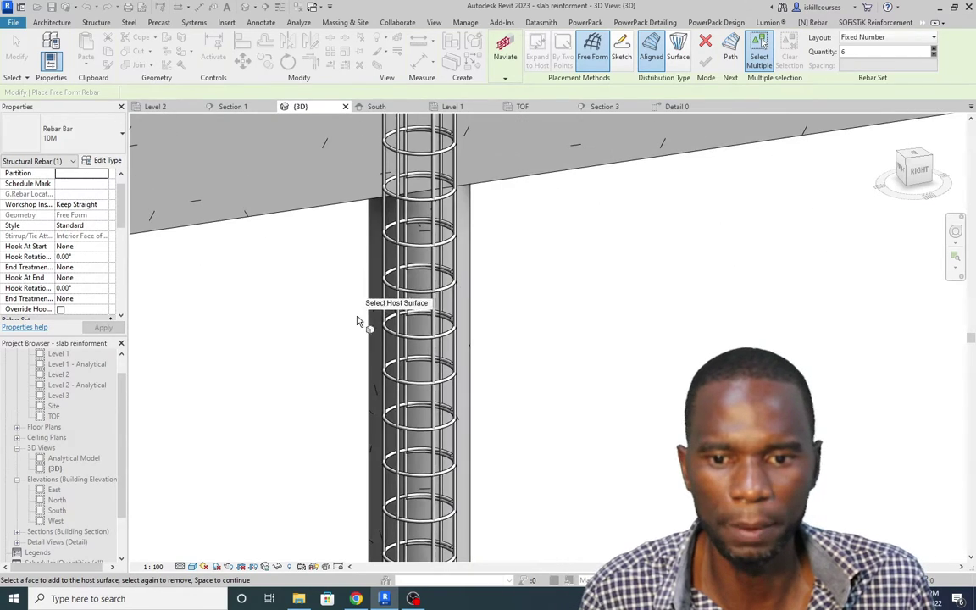
pyautogui.rightClick(533, 243)
pyautogui.click(563, 248)
pyautogui.scroll(3, 429, 252)
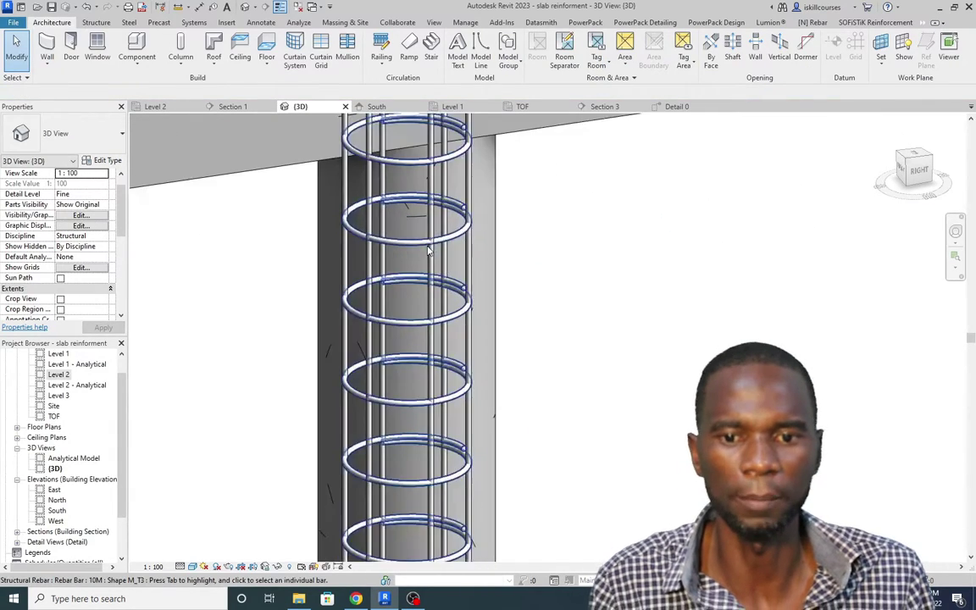
pyautogui.scroll(2, 432, 250)
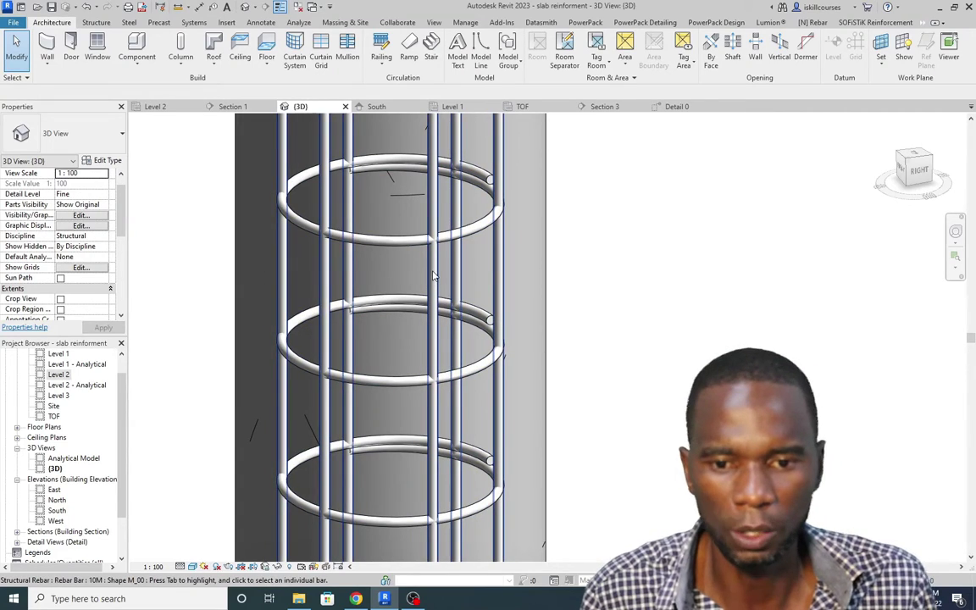
pyautogui.click(582, 311)
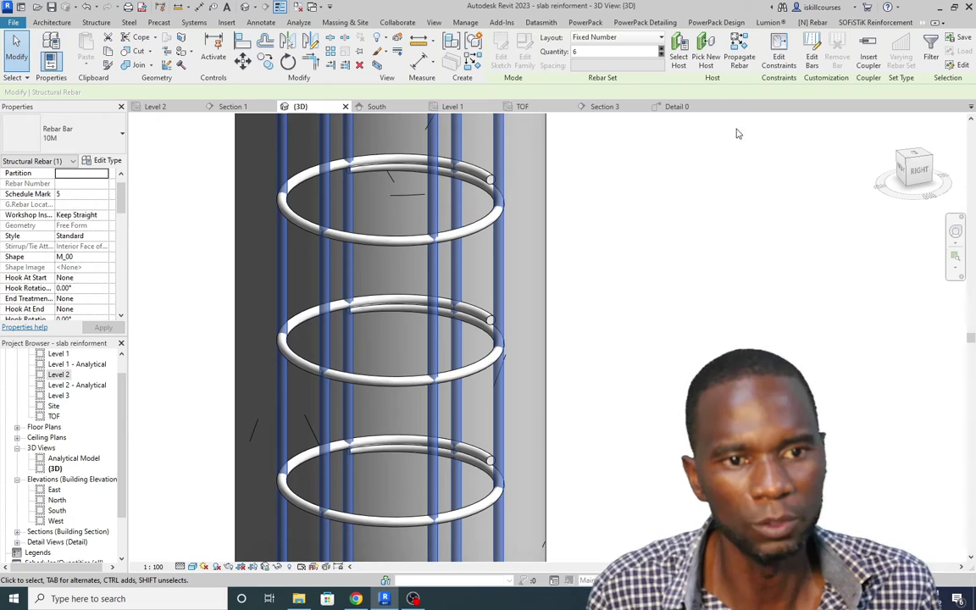
pyautogui.click(739, 47)
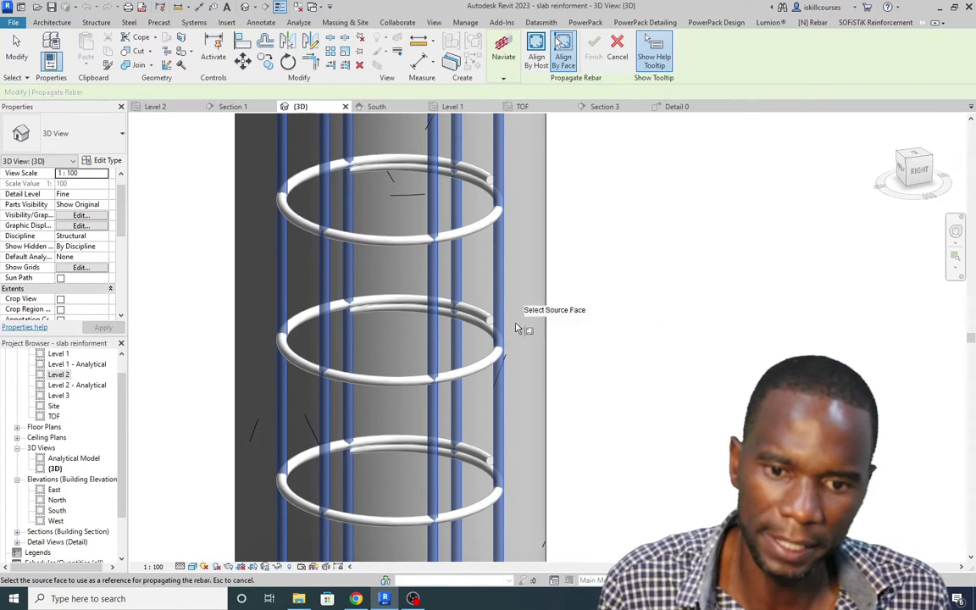
pyautogui.scroll(-6, 516, 328)
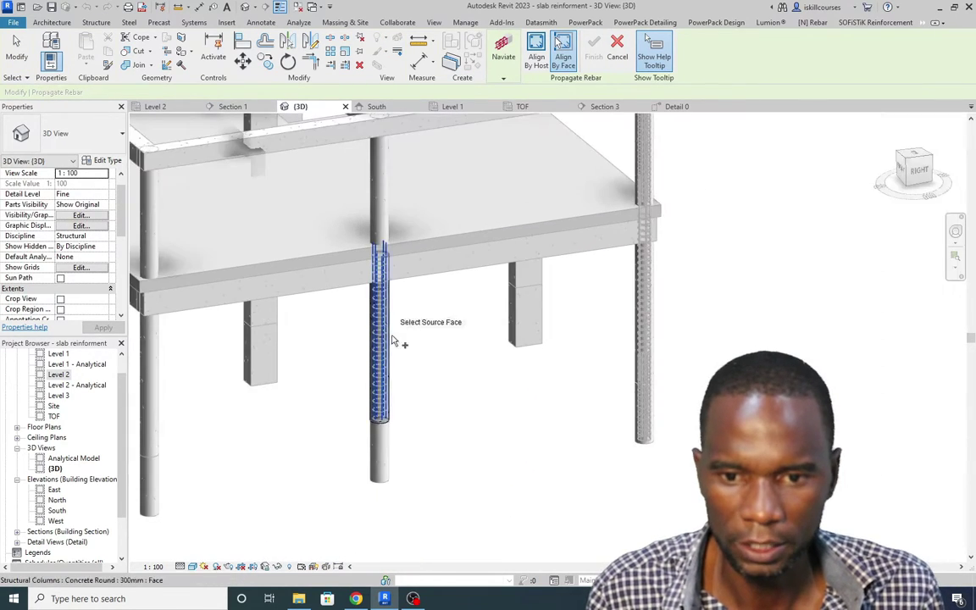
pyautogui.scroll(8, 392, 341)
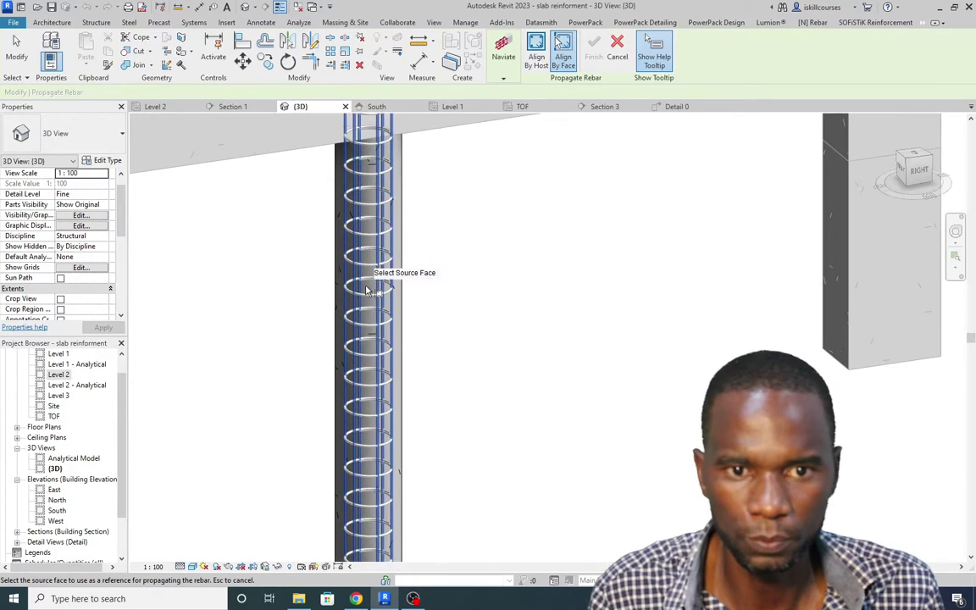
pyautogui.scroll(1, 369, 284)
pyautogui.scroll(-1, 551, 135)
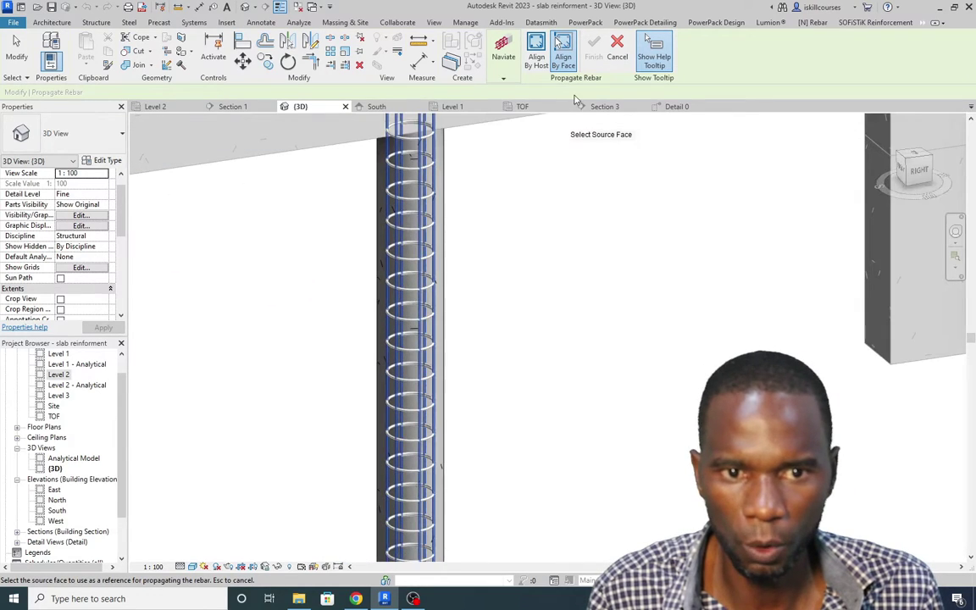
pyautogui.click(618, 51)
pyautogui.rightClick(455, 183)
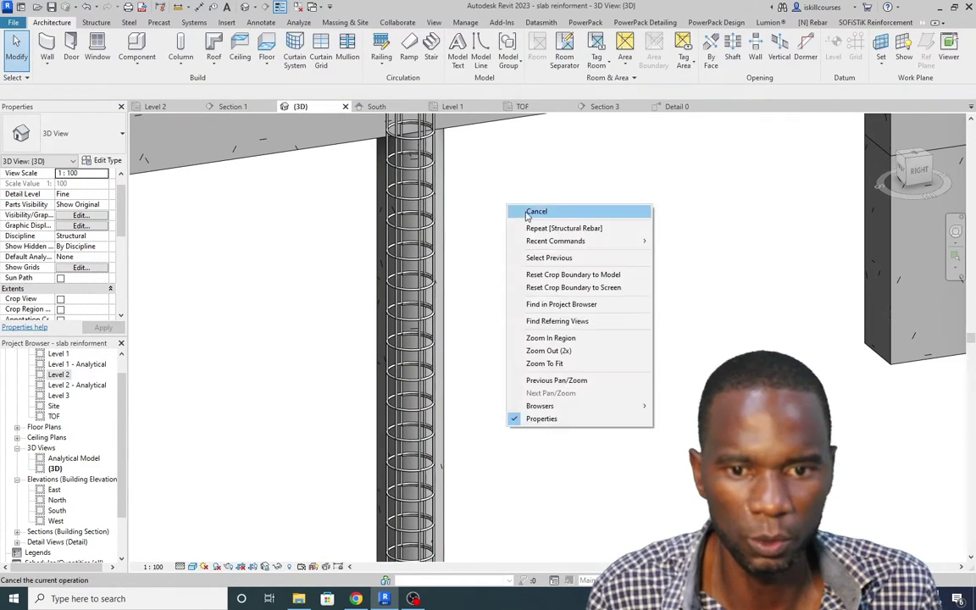
# Step: Edit the constraints of the vertical bar set and set its host surface offset to -8 mm so the bars sit inside the ties
pyautogui.scroll(4, 451, 241)
pyautogui.click(432, 229)
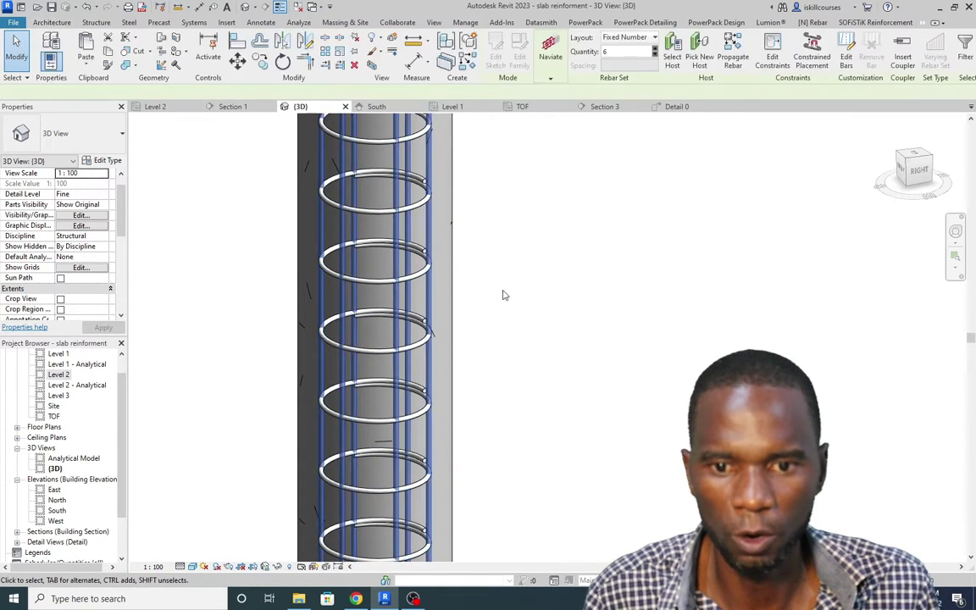
pyautogui.click(779, 56)
pyautogui.scroll(-2, 401, 449)
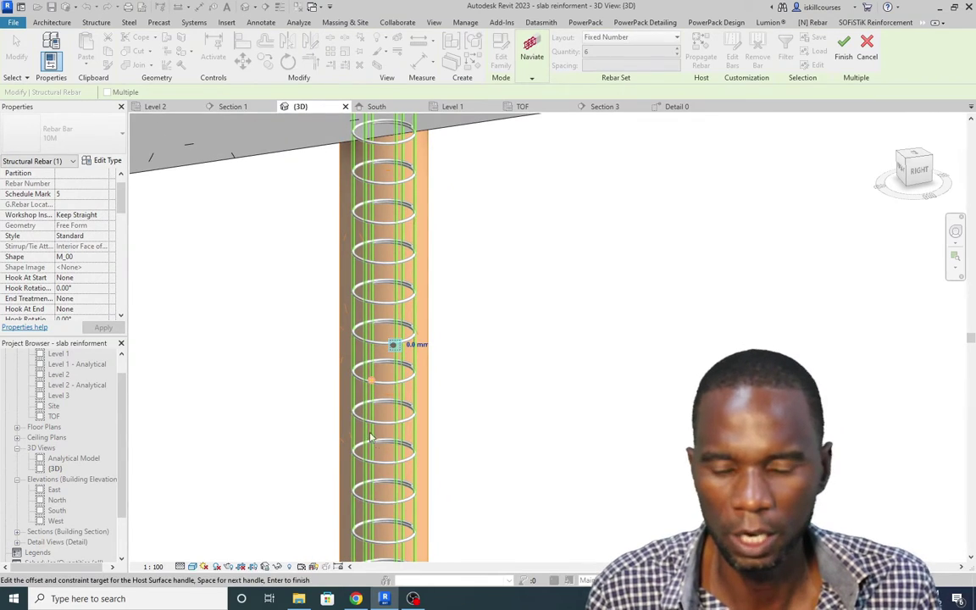
pyautogui.scroll(4, 403, 370)
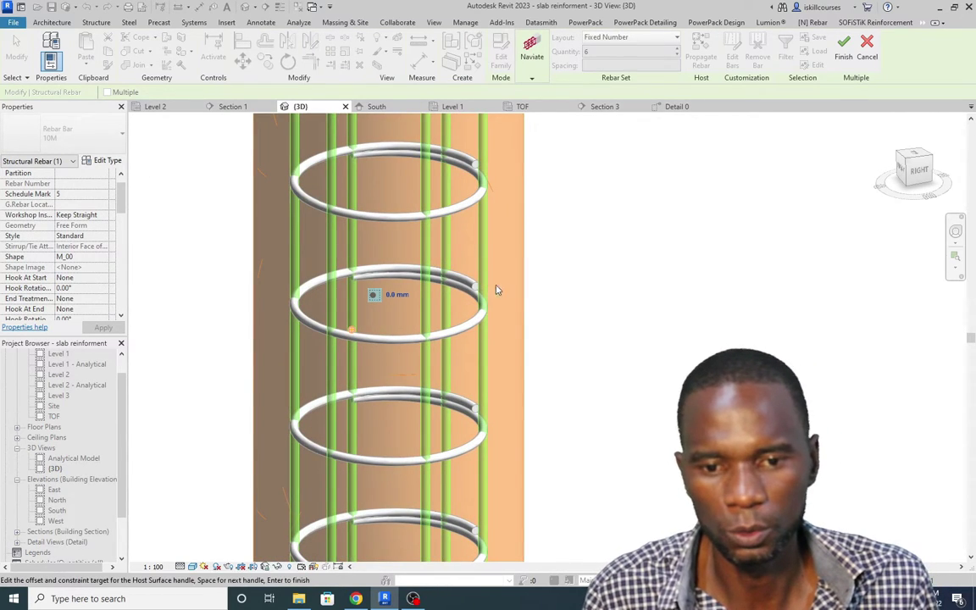
pyautogui.scroll(-3, 382, 331)
pyautogui.scroll(1, 394, 305)
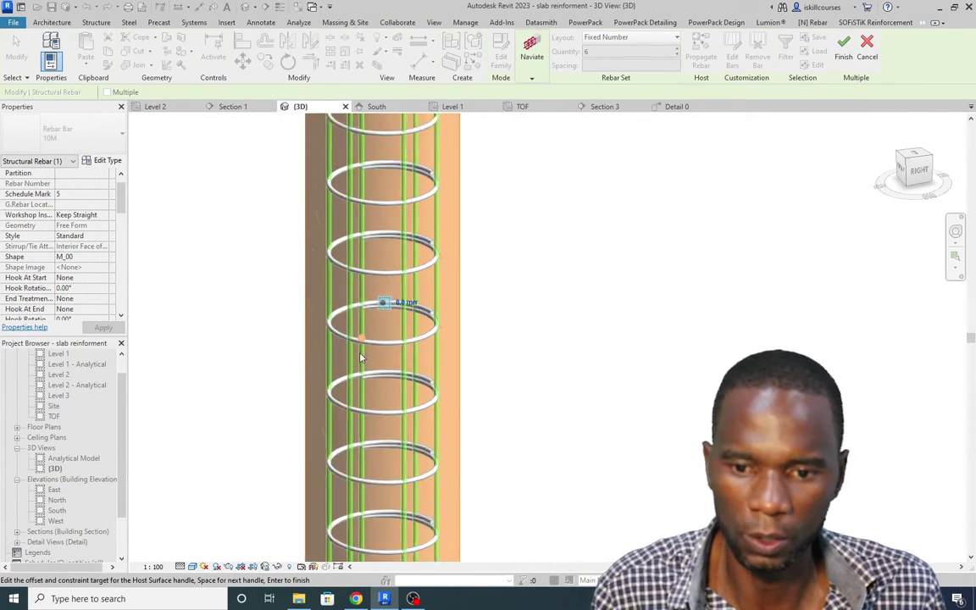
pyautogui.scroll(-4, 373, 356)
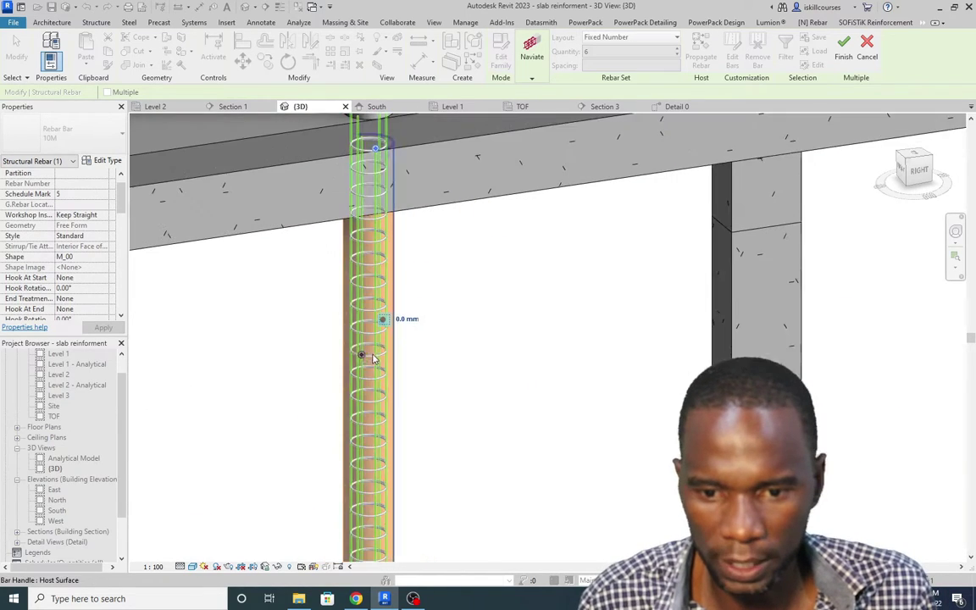
pyautogui.scroll(5, 370, 370)
pyautogui.scroll(-3, 356, 364)
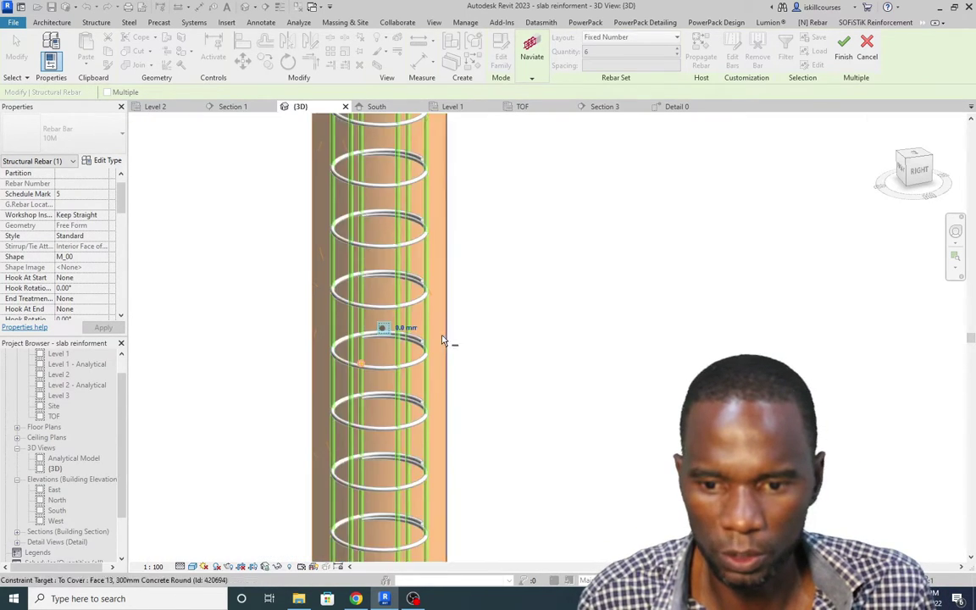
pyautogui.scroll(3, 407, 322)
pyautogui.click(394, 340)
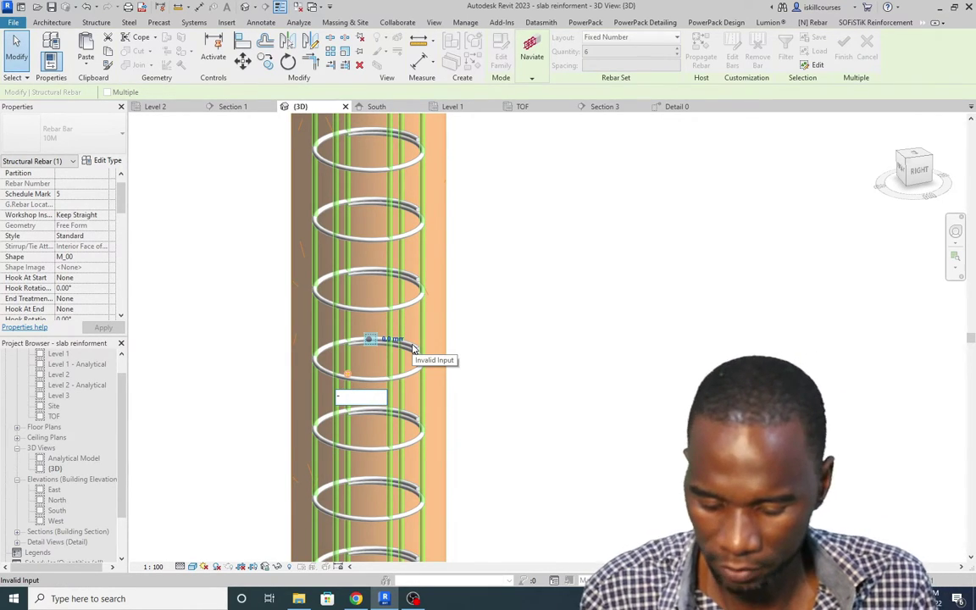
pyautogui.write('-8')
pyautogui.press('Return')
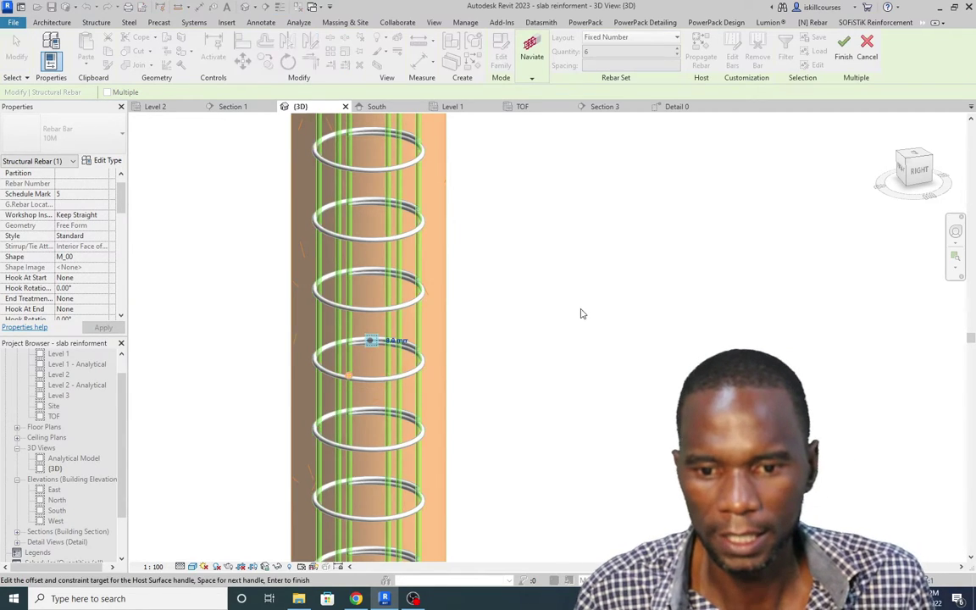
pyautogui.click(844, 46)
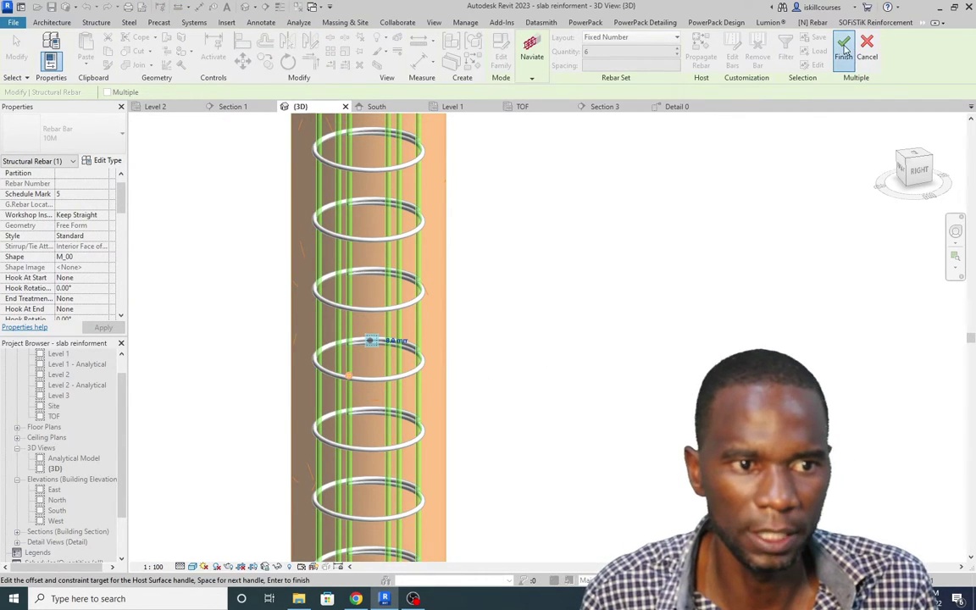
# Step: Examine how the vertical bars fit inside the ties and where they end at the slab below the upper column
pyautogui.scroll(2, 418, 301)
pyautogui.scroll(2, 418, 300)
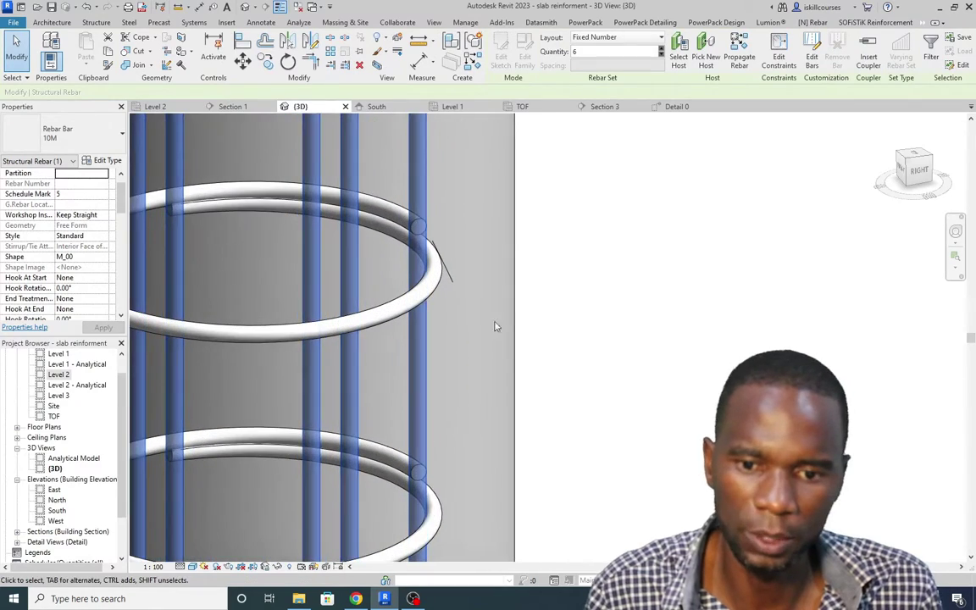
pyautogui.click(530, 343)
pyautogui.scroll(-3, 359, 312)
pyautogui.scroll(3, 283, 295)
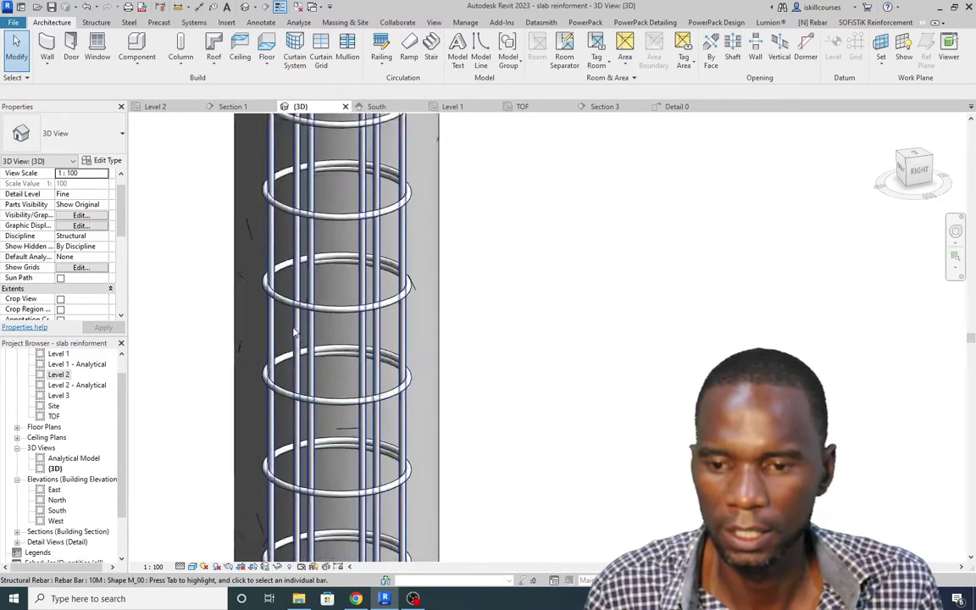
pyautogui.scroll(-6, 285, 296)
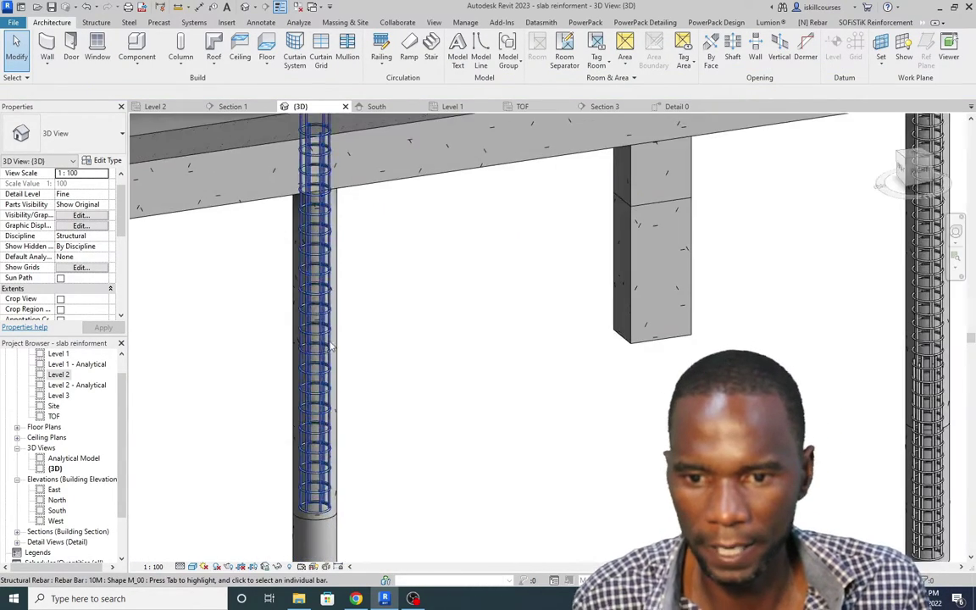
pyautogui.scroll(3, 329, 185)
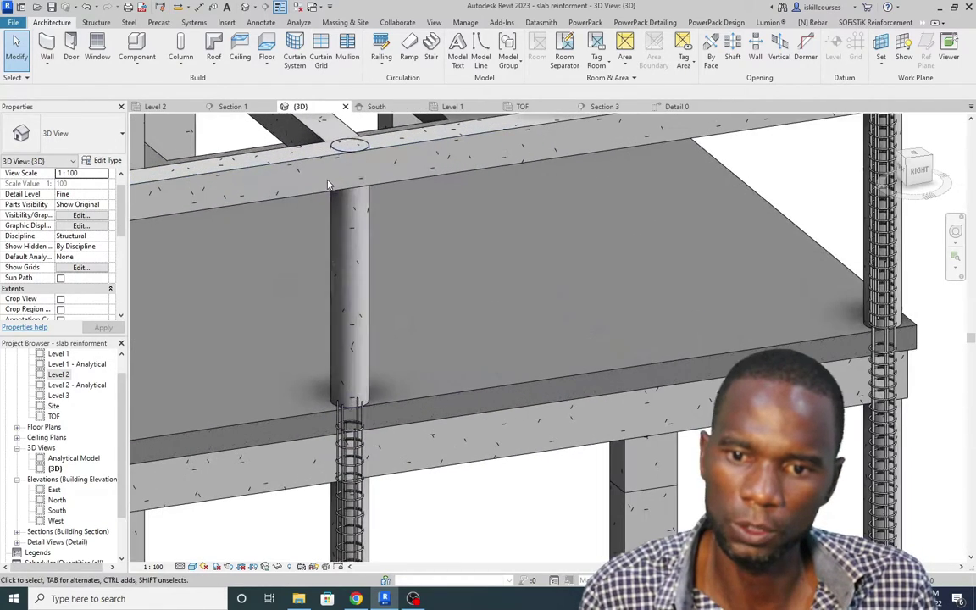
pyautogui.scroll(-2, 355, 407)
pyautogui.scroll(3, 356, 416)
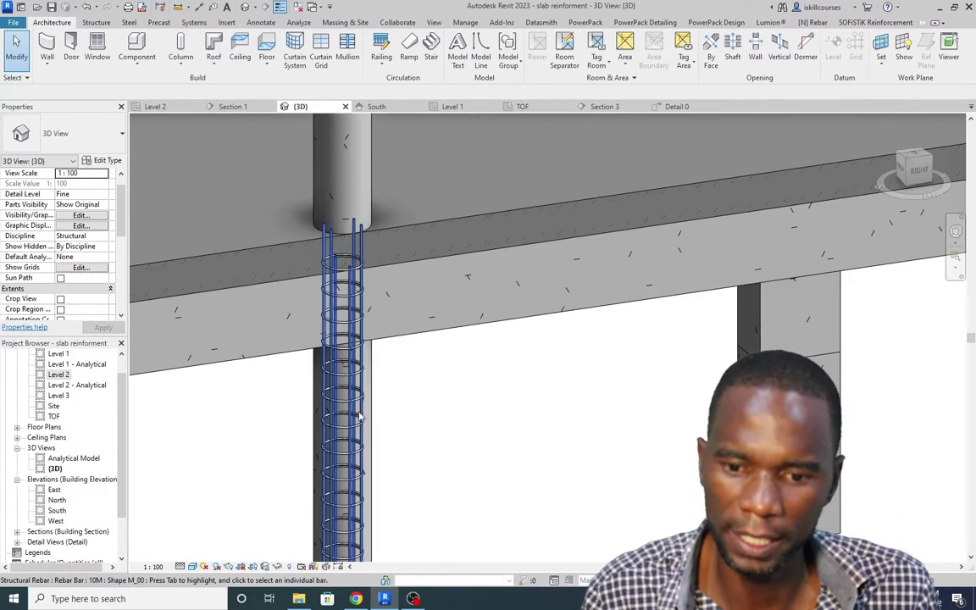
pyautogui.scroll(-1, 357, 421)
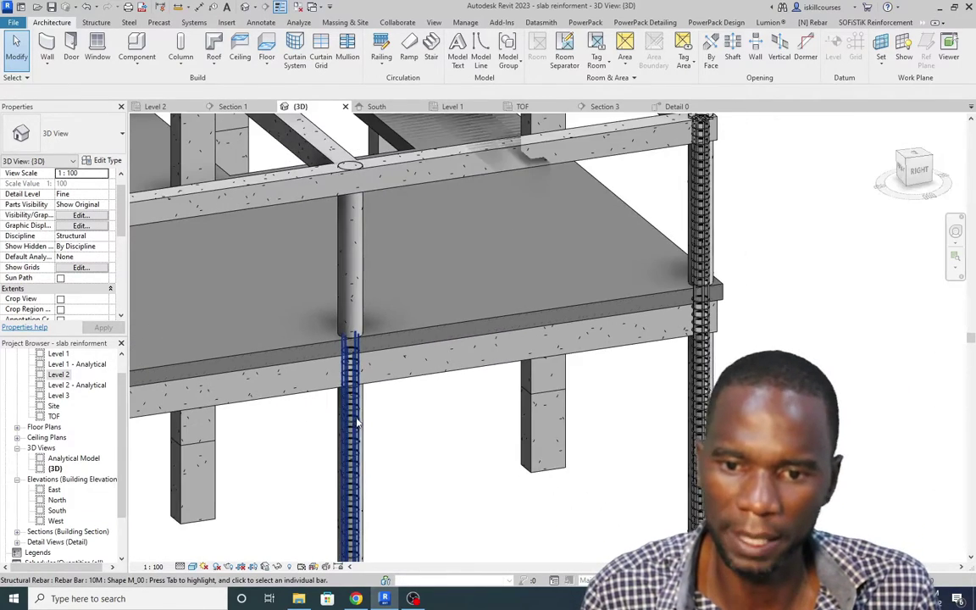
# Step: Start free form rebar with aligned distribution on the upper 300 mm round column and pick both halves of its curved face as host surface
pyautogui.click(367, 263)
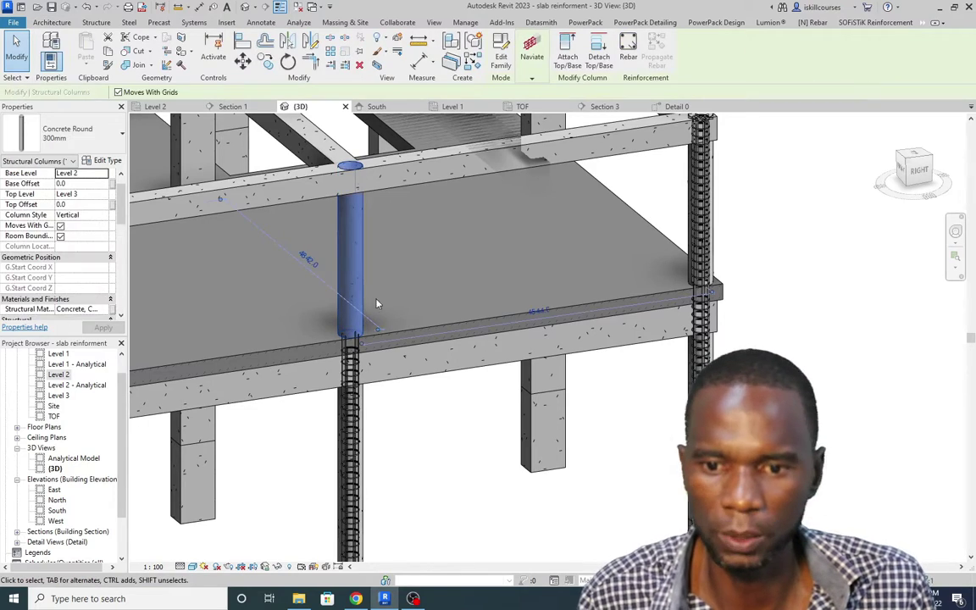
pyautogui.click(628, 49)
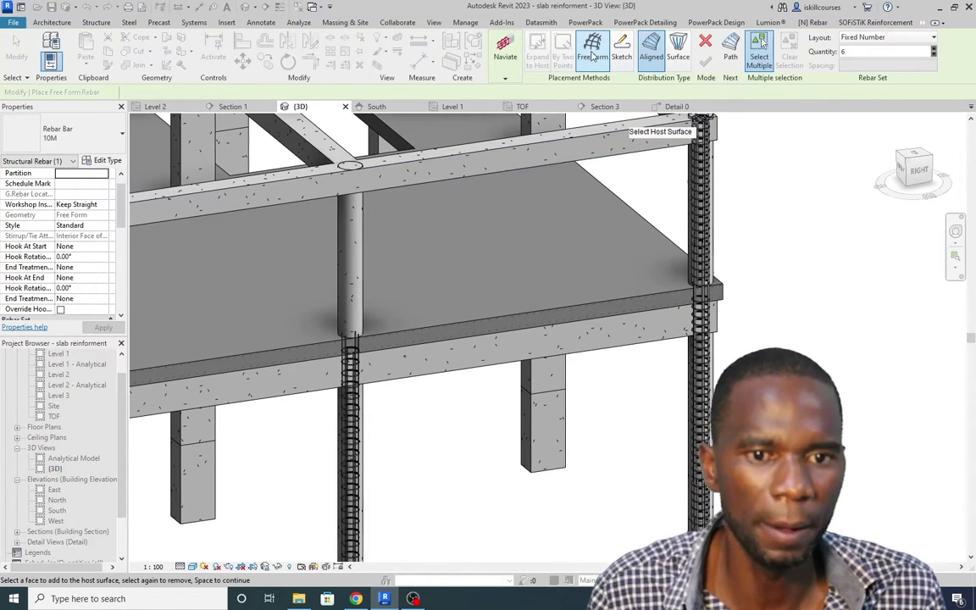
pyautogui.click(360, 276)
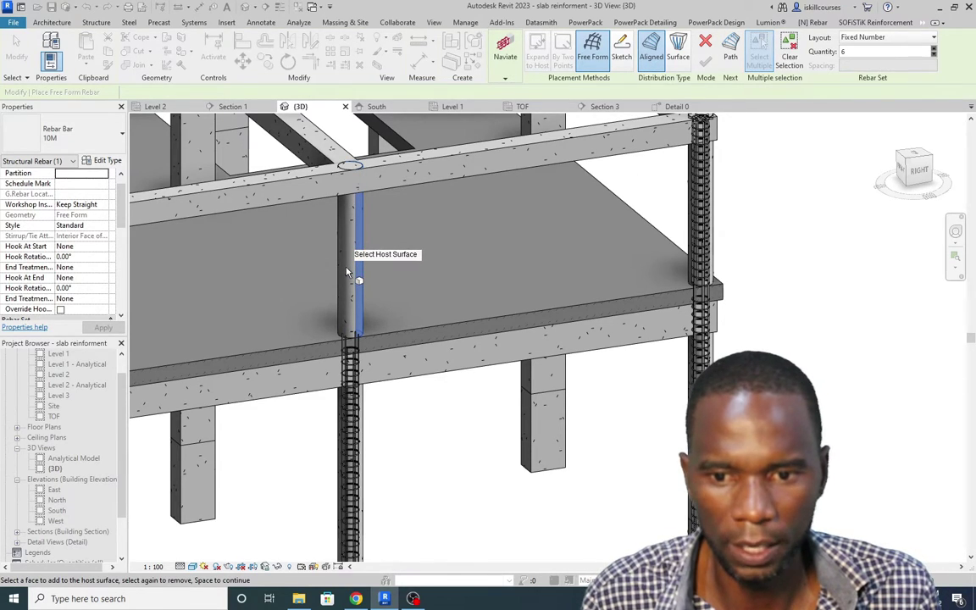
pyautogui.click(335, 243)
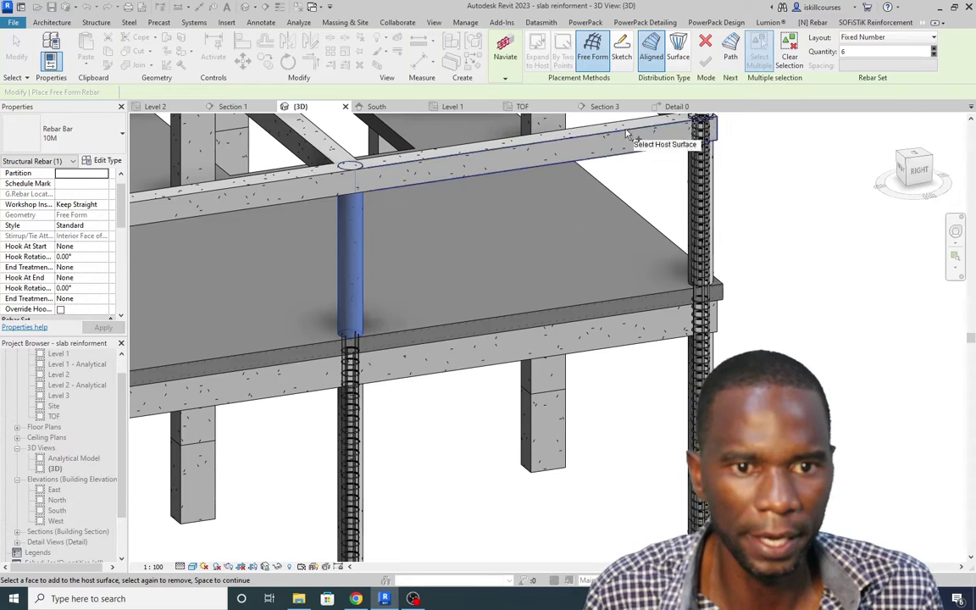
pyautogui.click(594, 51)
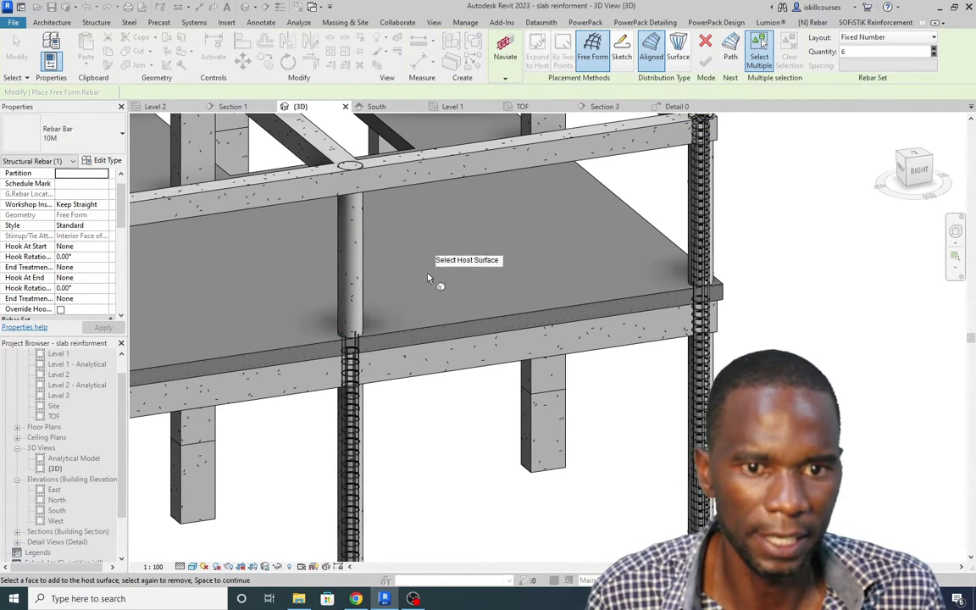
pyautogui.click(361, 272)
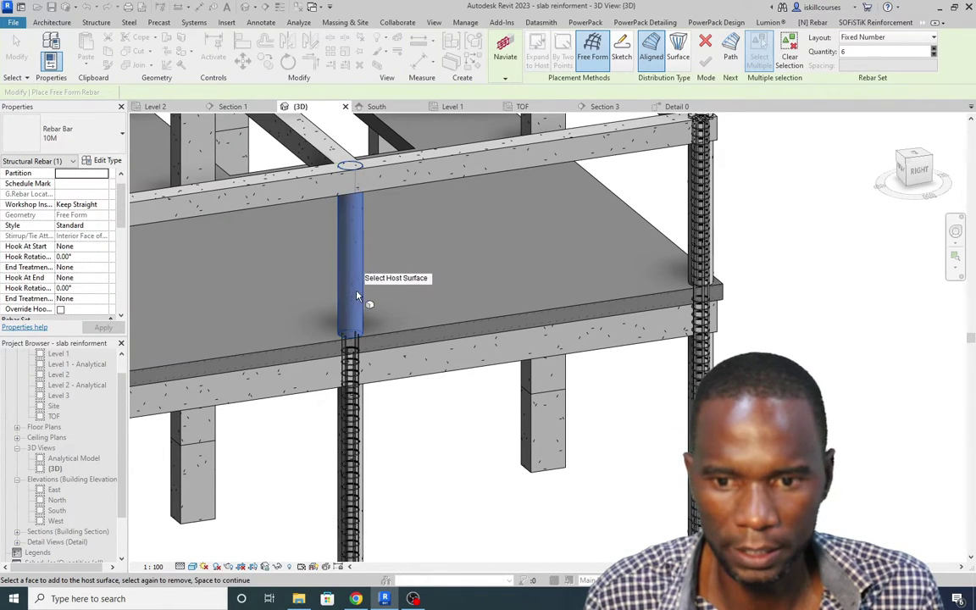
# Step: Set the workshop instructions of the new rebar to Bend and its style to Stirrup / Tie
pyautogui.click(103, 206)
pyautogui.click(64, 225)
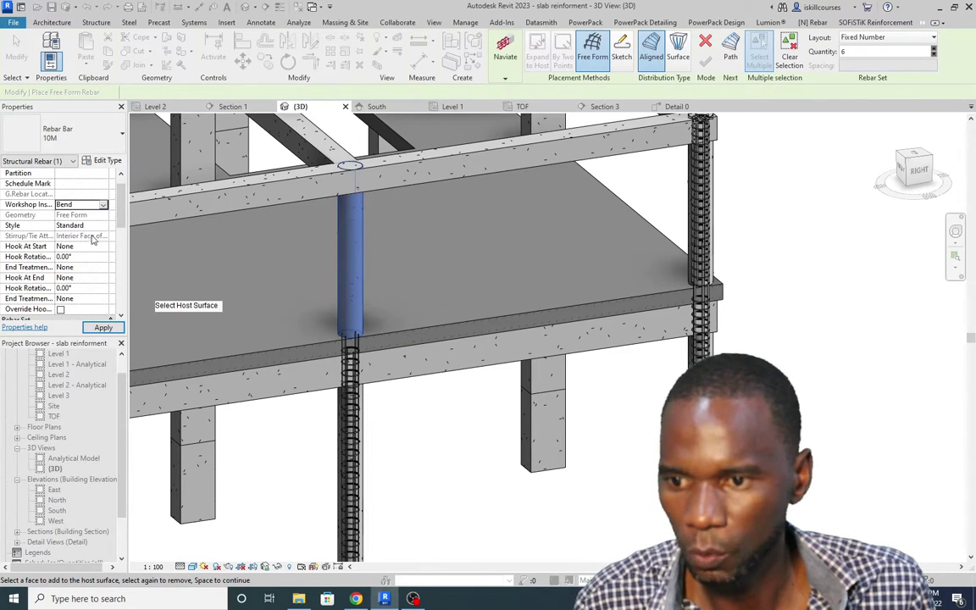
pyautogui.click(101, 226)
pyautogui.click(73, 245)
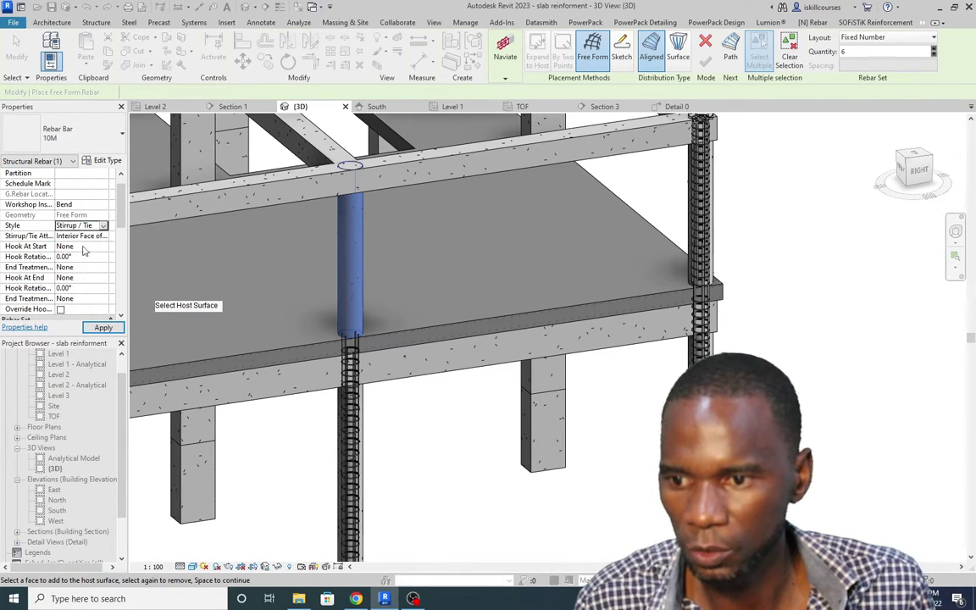
# Step: Set the tie layout to Maximum Spacing at 150 mm and use the 10M bar type
pyautogui.click(928, 38)
pyautogui.click(877, 79)
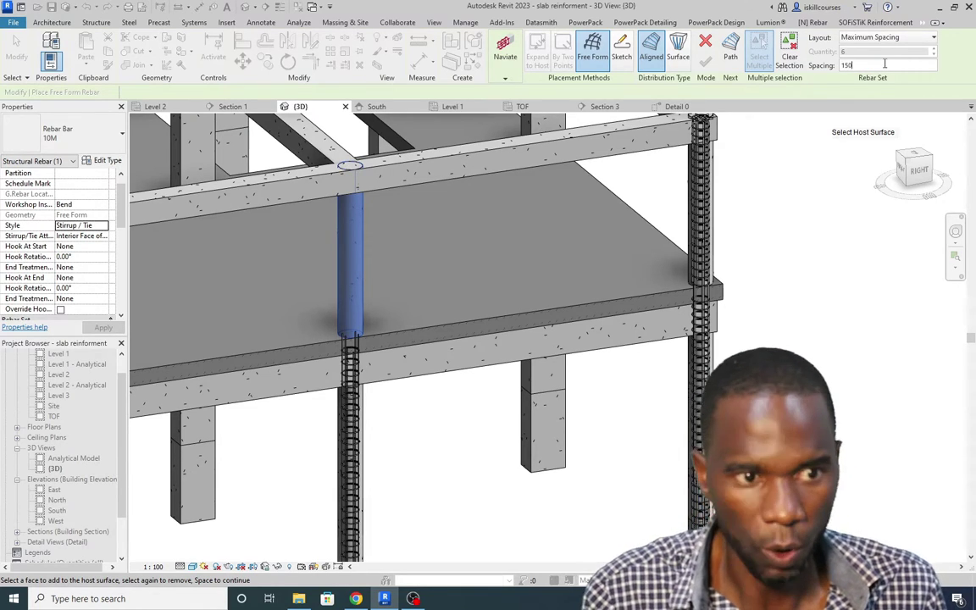
pyautogui.click(884, 65)
pyautogui.write('150')
pyautogui.press('Return')
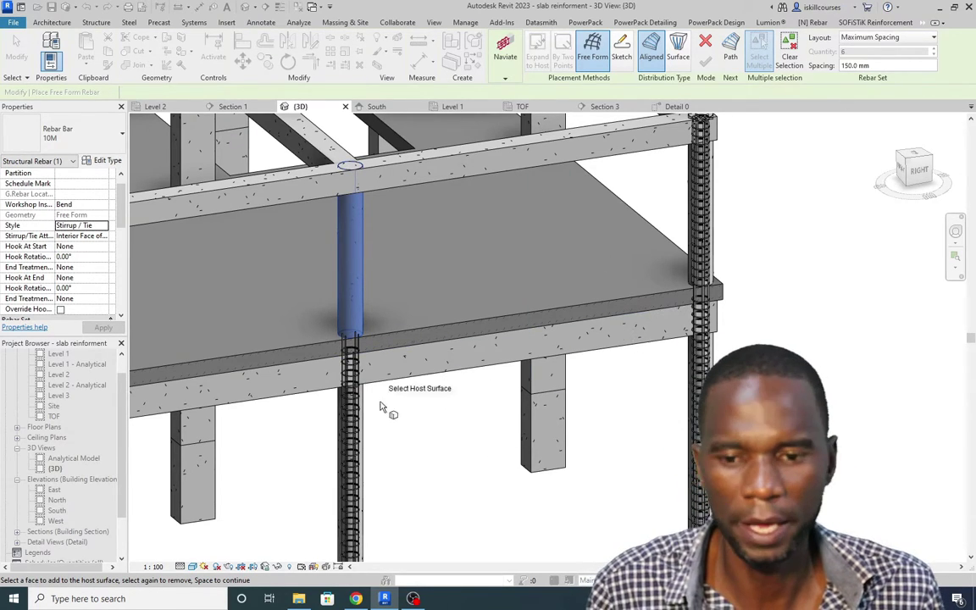
pyautogui.click(123, 136)
pyautogui.click(41, 193)
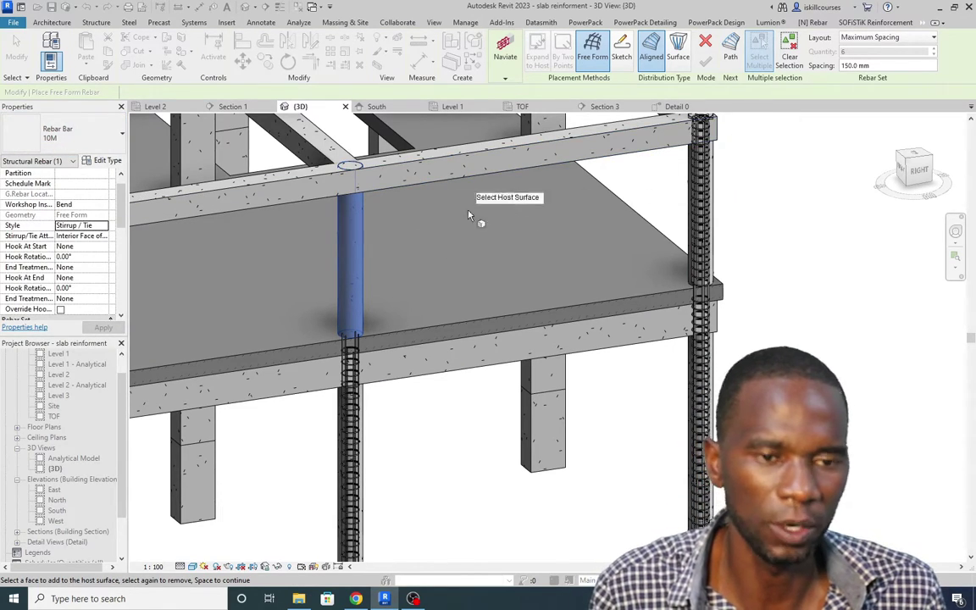
# Step: Use the upper column's vertical edge as the path, place the circular ties and end the rebar command
pyautogui.click(730, 47)
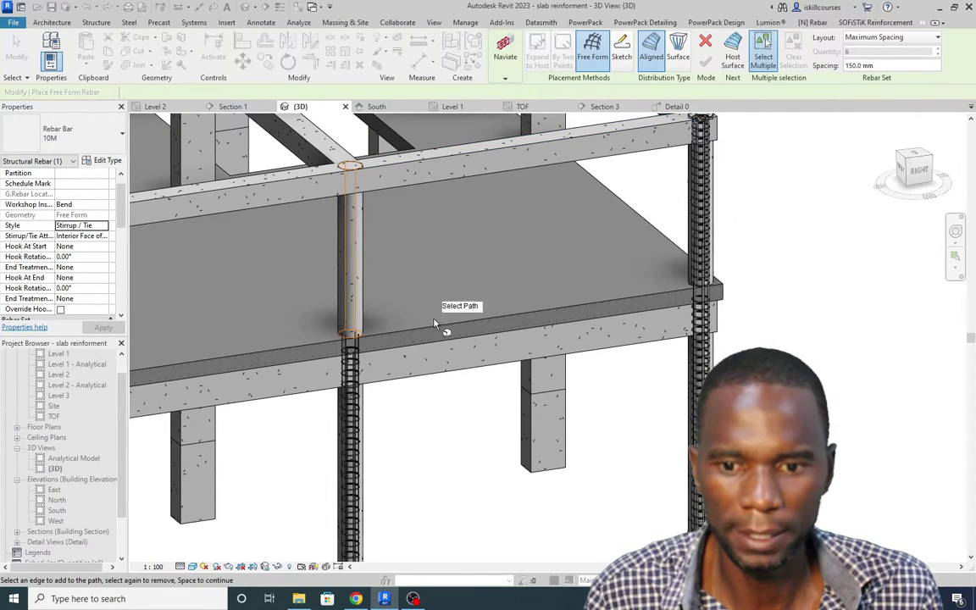
pyautogui.click(357, 270)
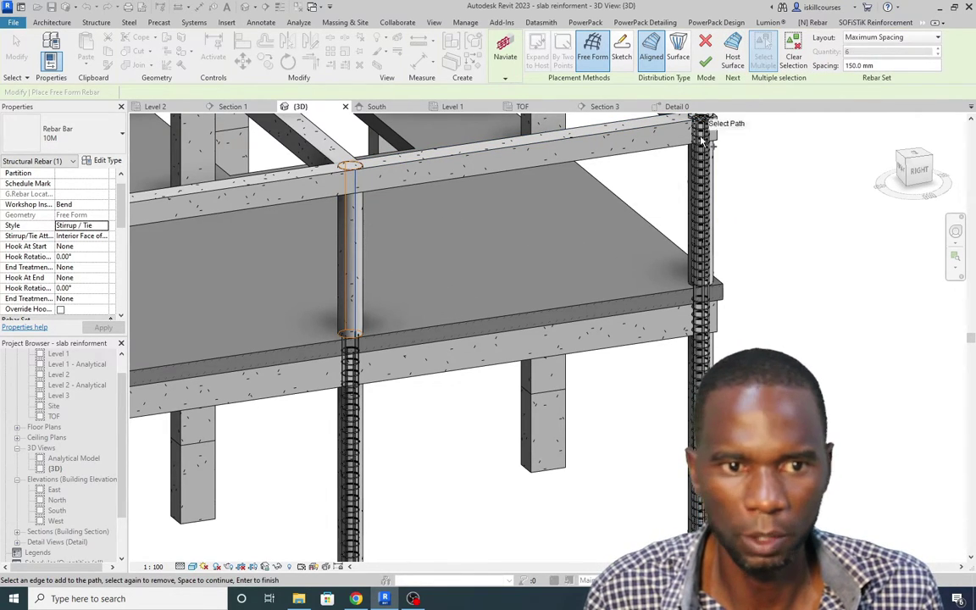
pyautogui.press('space')
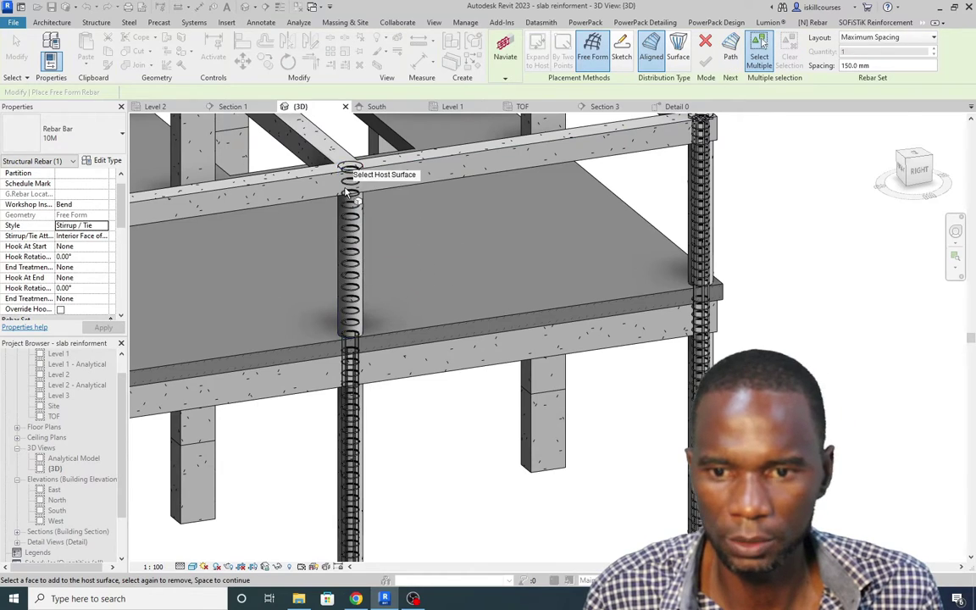
pyautogui.scroll(-3, 458, 229)
pyautogui.scroll(3, 428, 309)
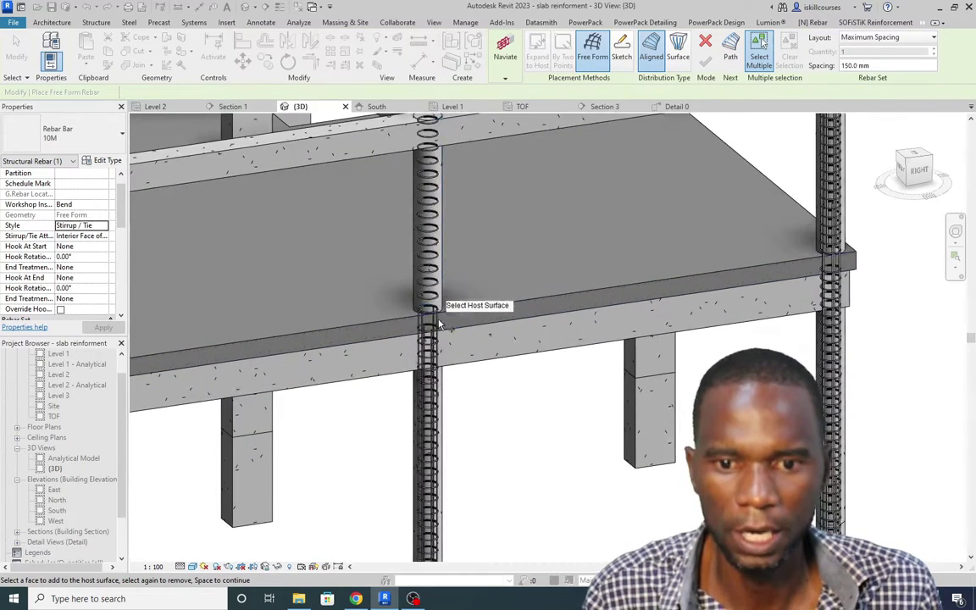
pyautogui.rightClick(775, 207)
pyautogui.click(795, 188)
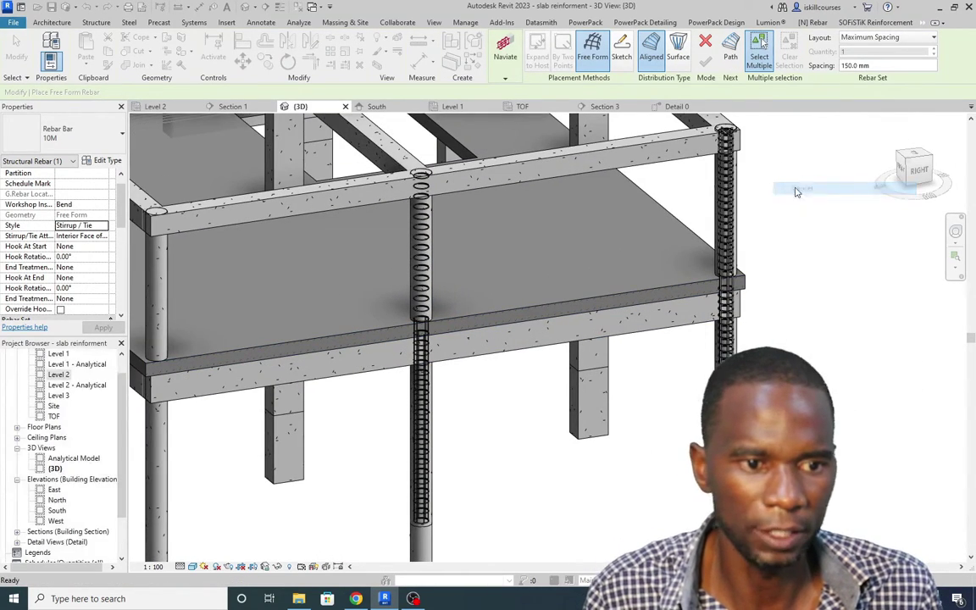
pyautogui.press('Escape')
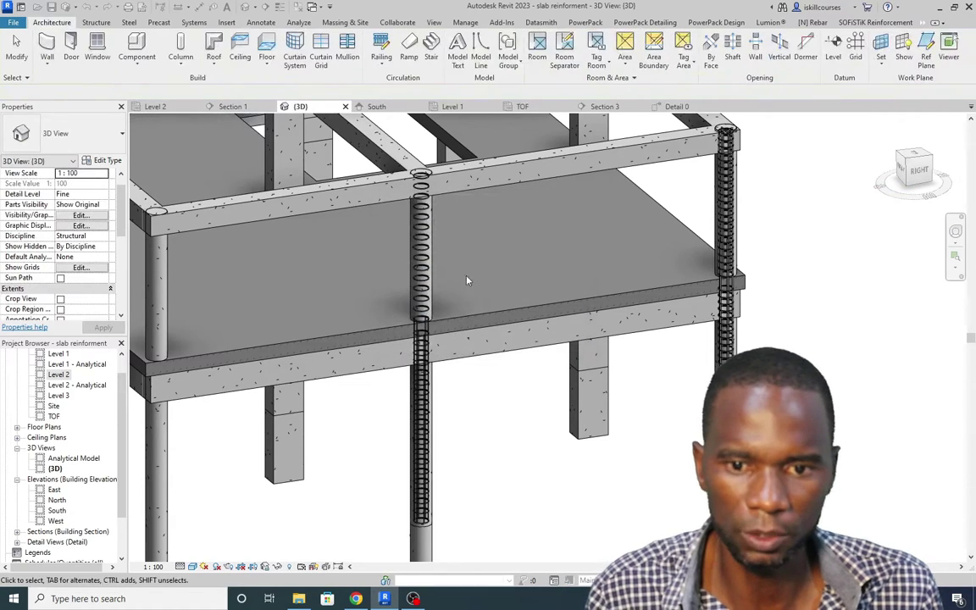
# Step: Start free form rebar on the upper round column, pick its curved face as host surface and use a Fixed Number layout of 6 bars
pyautogui.scroll(4, 419, 247)
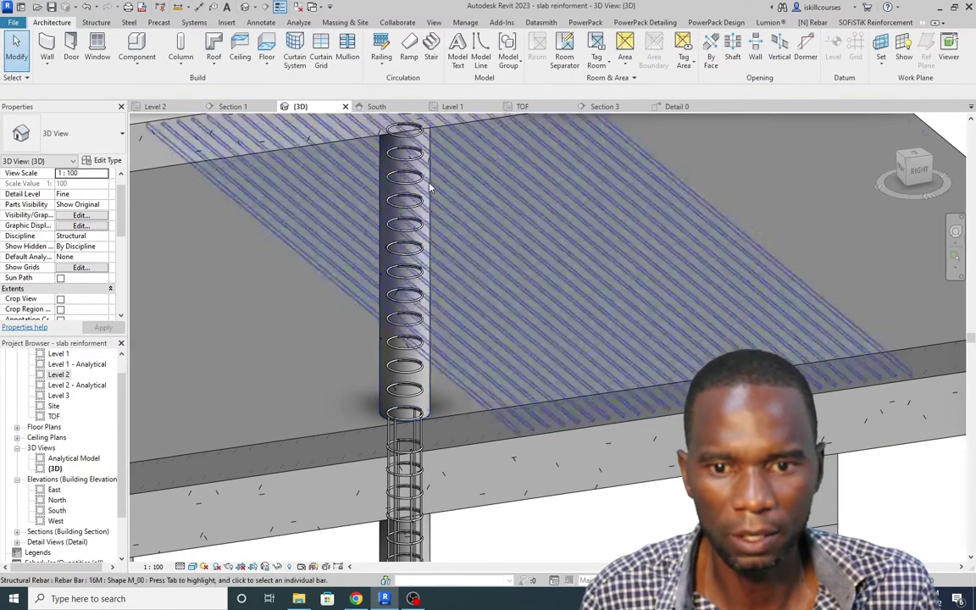
pyautogui.click(379, 375)
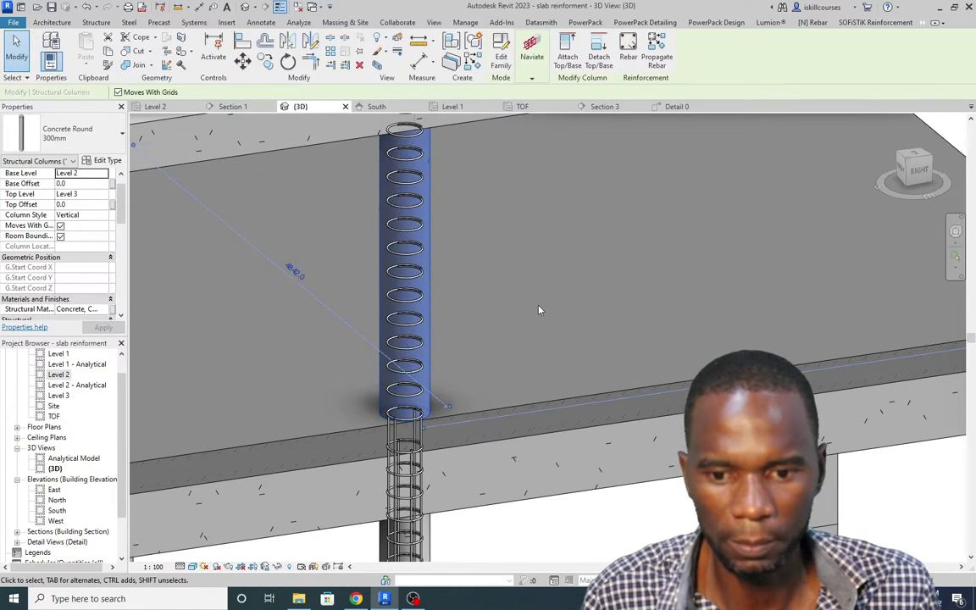
pyautogui.click(629, 48)
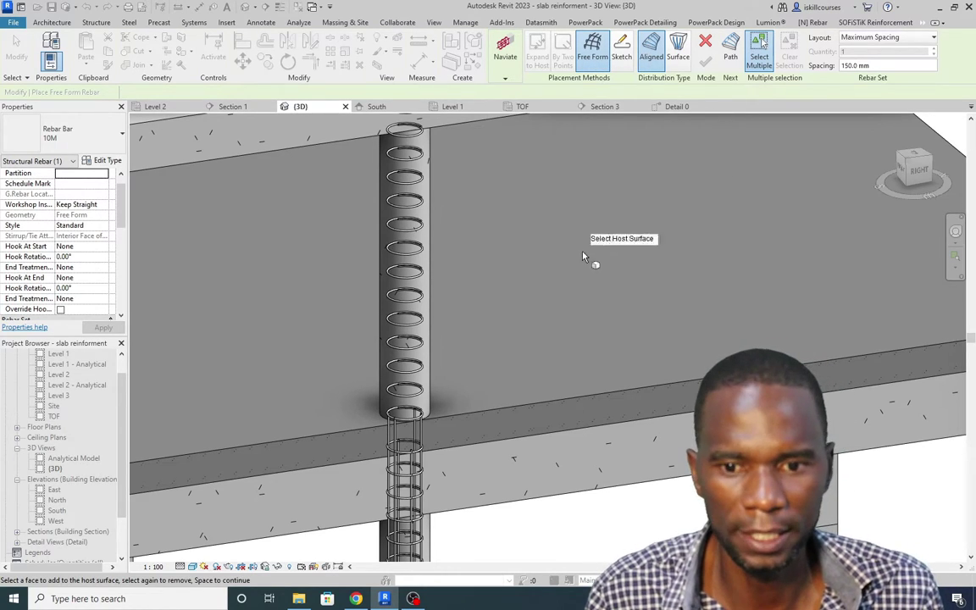
pyautogui.click(424, 250)
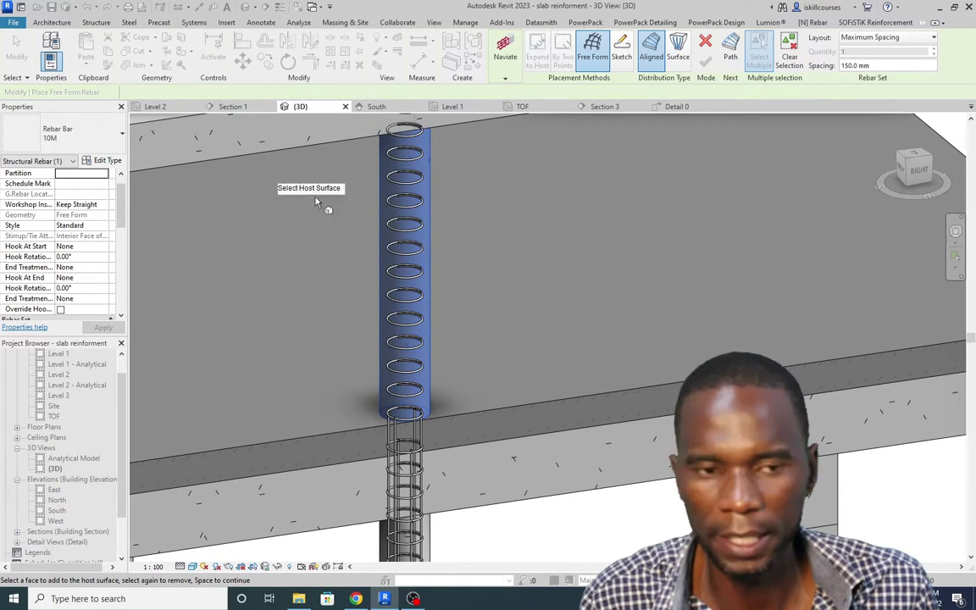
pyautogui.click(935, 40)
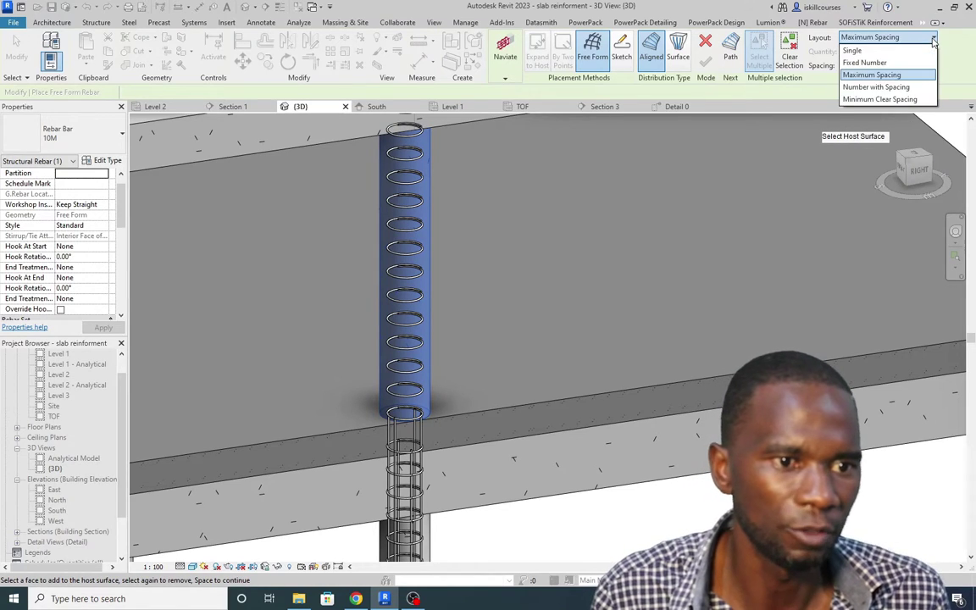
pyautogui.click(871, 69)
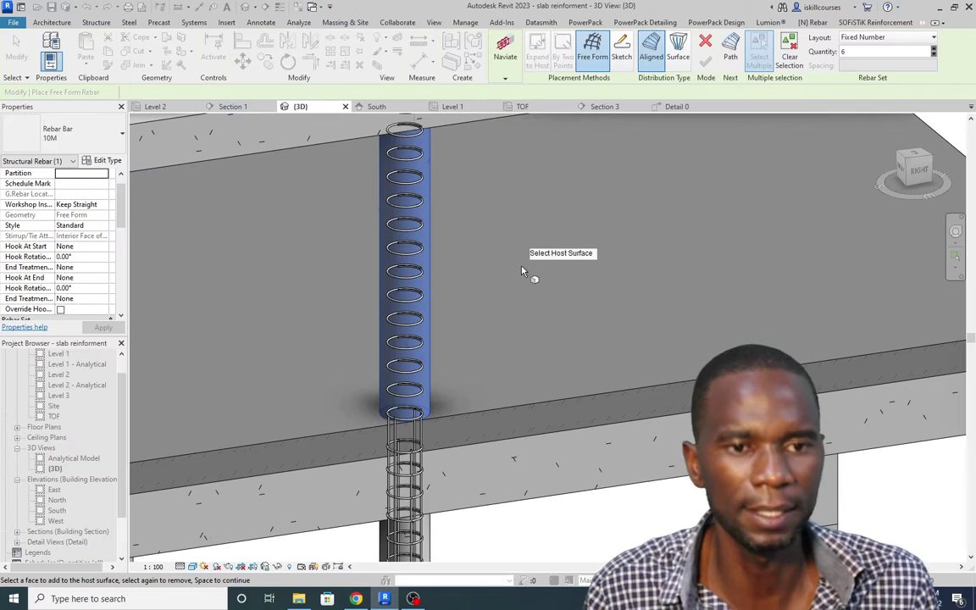
# Step: Use the circular edge at the upper column's base as the path, place the vertical bars and end the rebar command
pyautogui.click(731, 54)
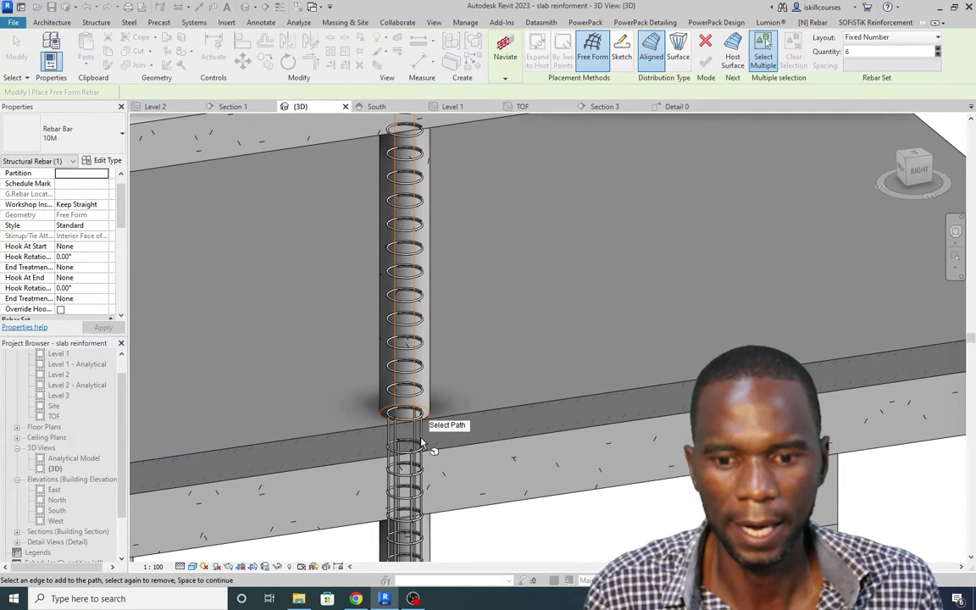
pyautogui.scroll(2, 422, 443)
pyautogui.click(432, 404)
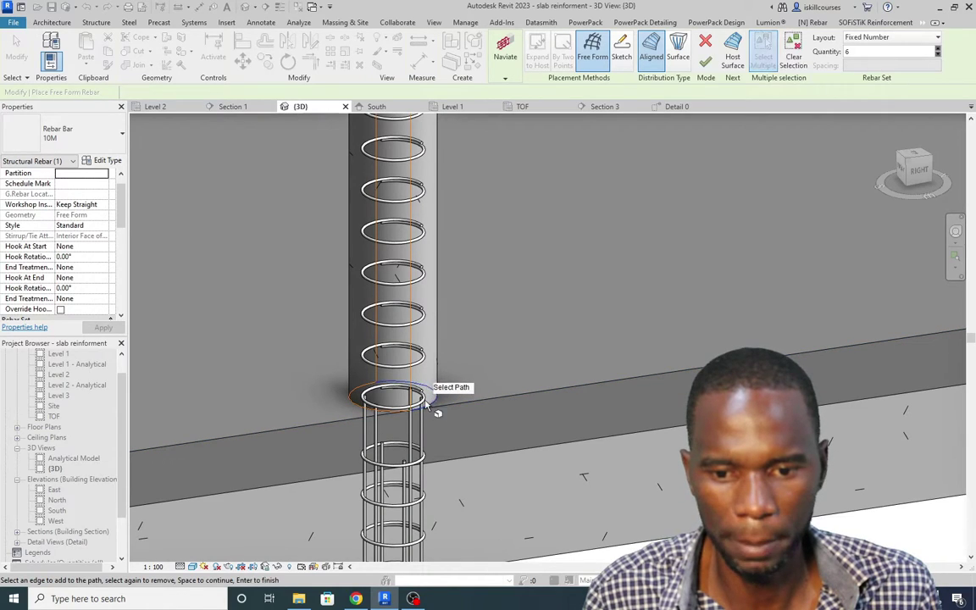
pyautogui.scroll(-4, 383, 385)
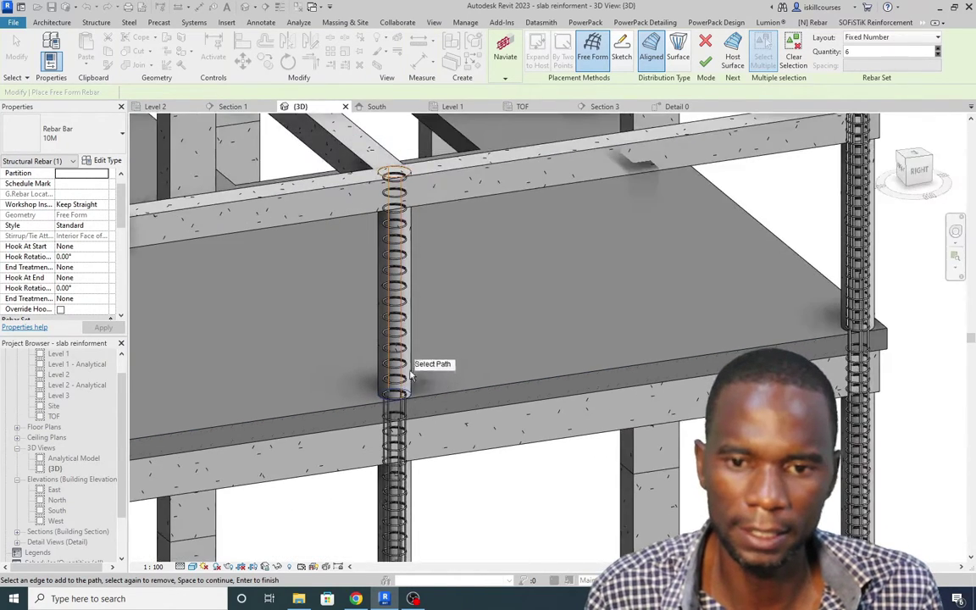
pyautogui.press('space')
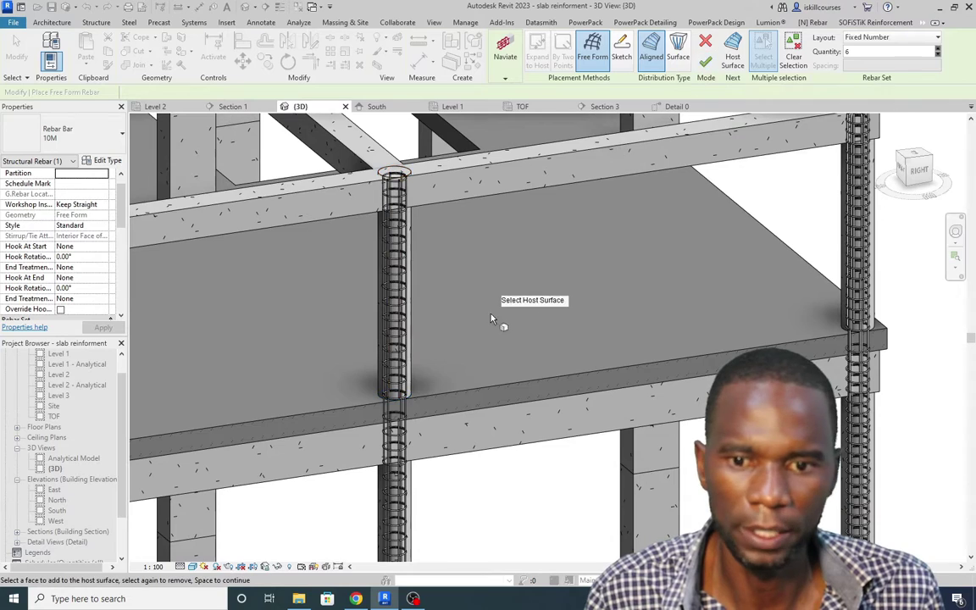
pyautogui.scroll(5, 390, 218)
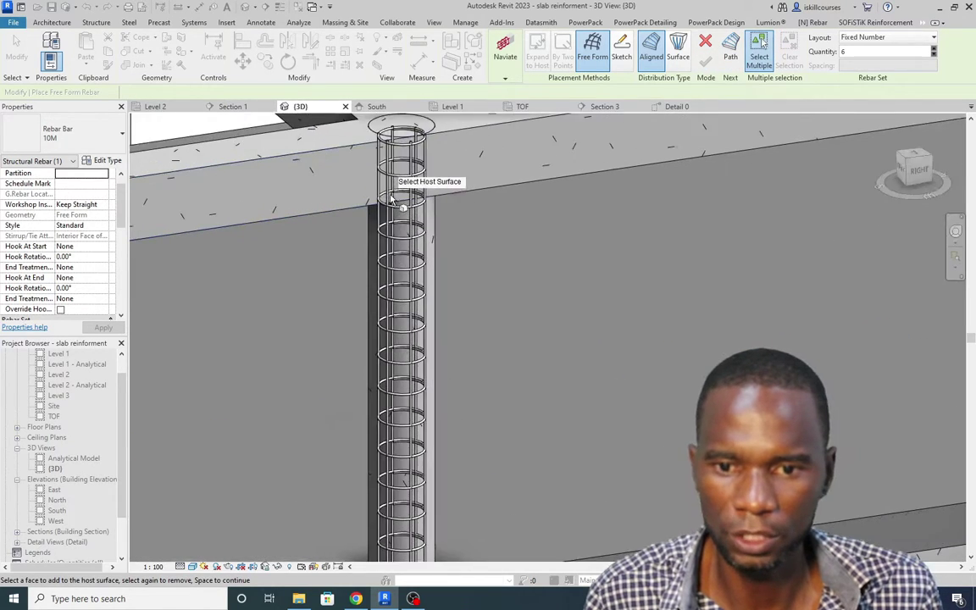
pyautogui.rightClick(569, 227)
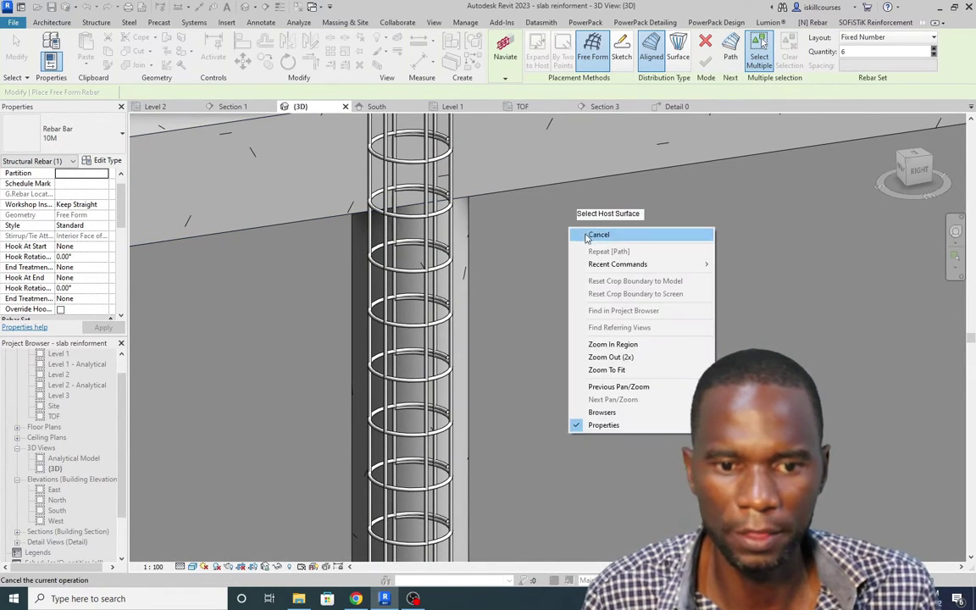
pyautogui.click(593, 234)
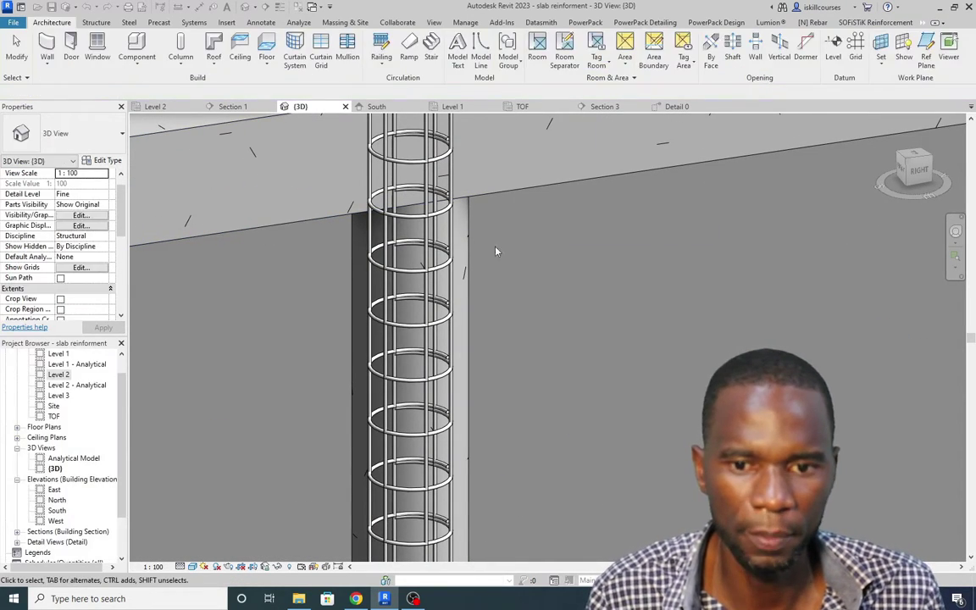
# Step: Change the upper column's vertical bar set to the 16M bar type
pyautogui.click(428, 244)
pyautogui.click(113, 140)
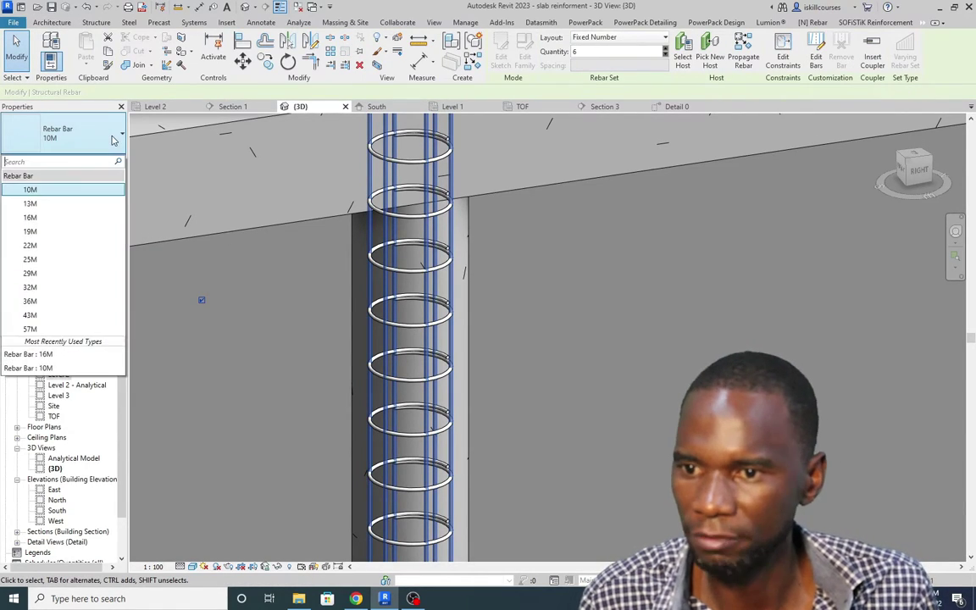
pyautogui.click(30, 218)
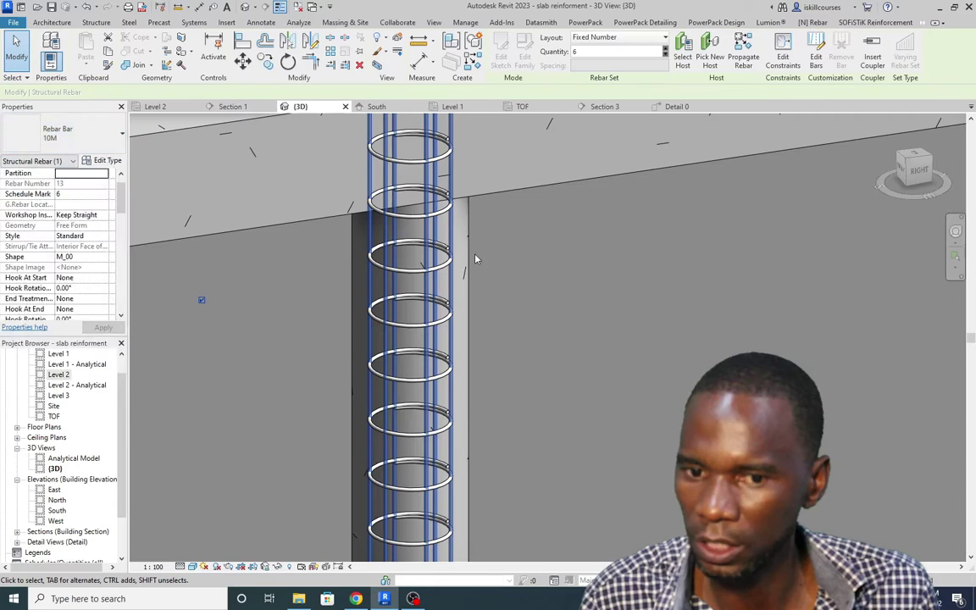
pyautogui.press('Escape')
# Step: Change the lower column's vertical bar set to the 16M bar type
pyautogui.scroll(-5, 462, 411)
pyautogui.scroll(10, 405, 398)
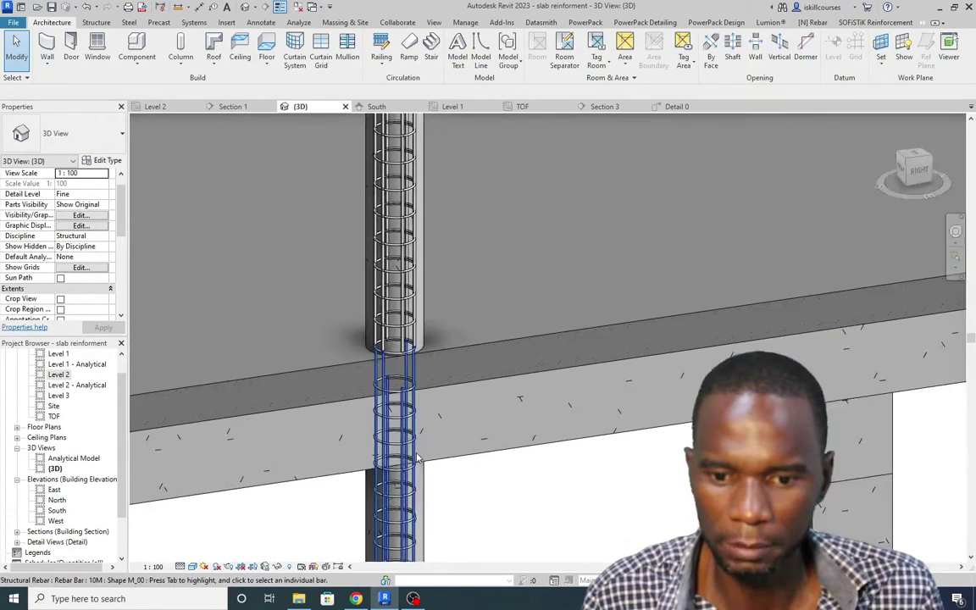
pyautogui.click(378, 382)
pyautogui.click(110, 137)
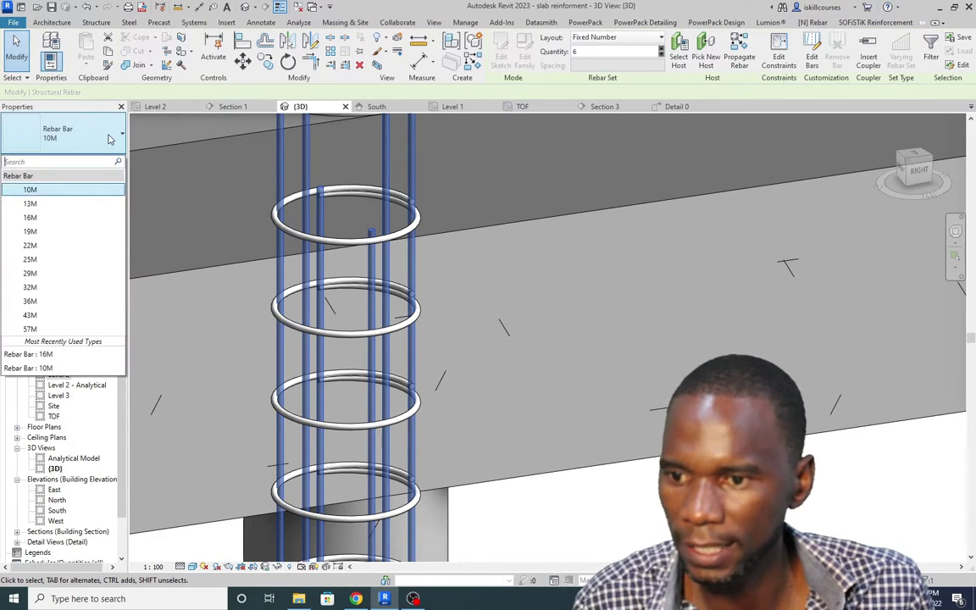
pyautogui.click(30, 218)
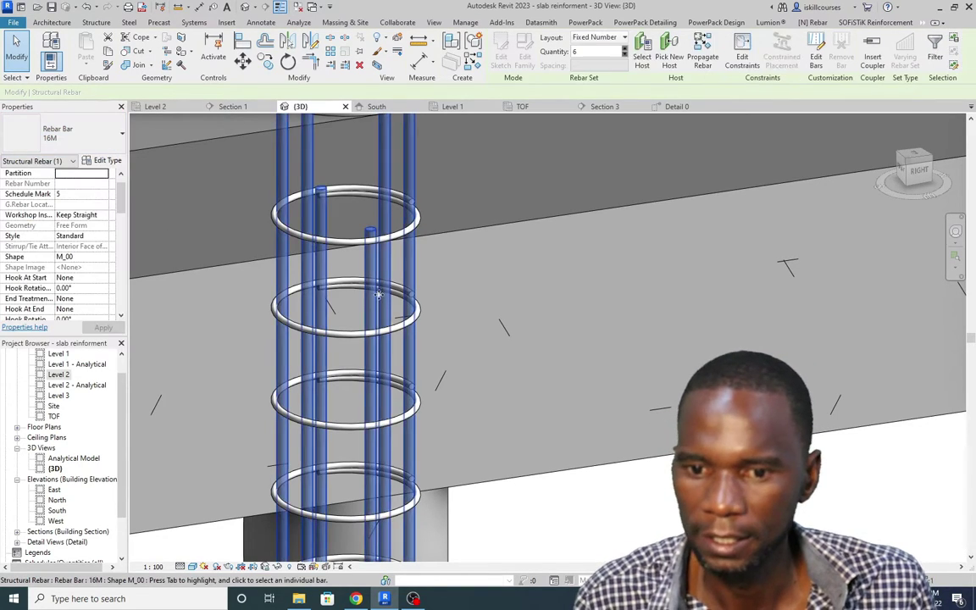
pyautogui.press('Escape')
# Step: Edit the constraints of the upper column's vertical bars and set their host surface offset to -8 mm
pyautogui.scroll(-3, 381, 356)
pyautogui.keyDown('shift'); pyautogui.moveTo(371, 432); pyautogui.dragTo(371, 220, button='middle'); pyautogui.keyUp('shift')
pyautogui.scroll(4, 369, 187)
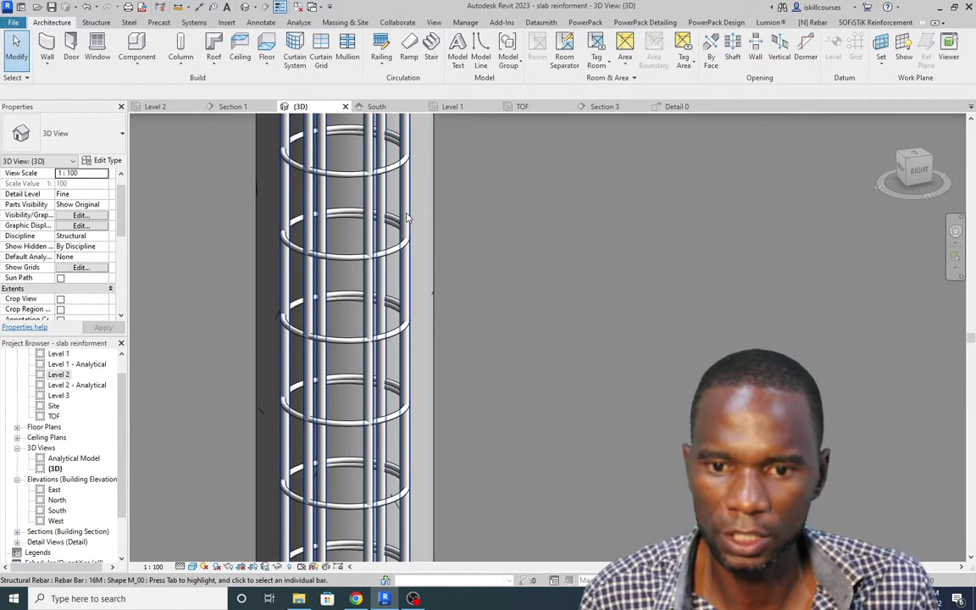
pyautogui.click(318, 274)
pyautogui.scroll(-3, 318, 274)
pyautogui.keyDown('shift'); pyautogui.moveTo(318, 273); pyautogui.dragTo(625, 186, button='middle'); pyautogui.keyUp('shift')
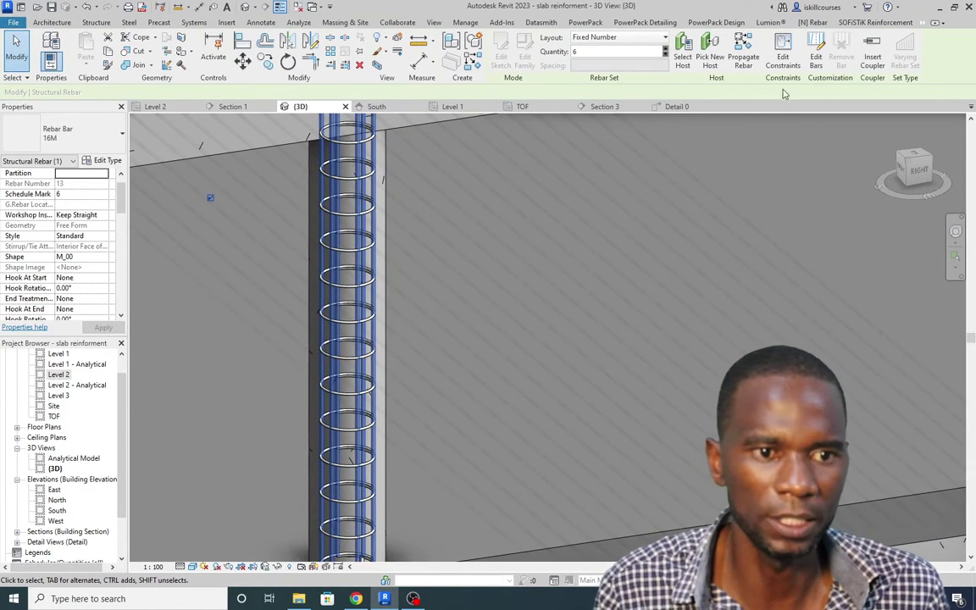
pyautogui.click(783, 56)
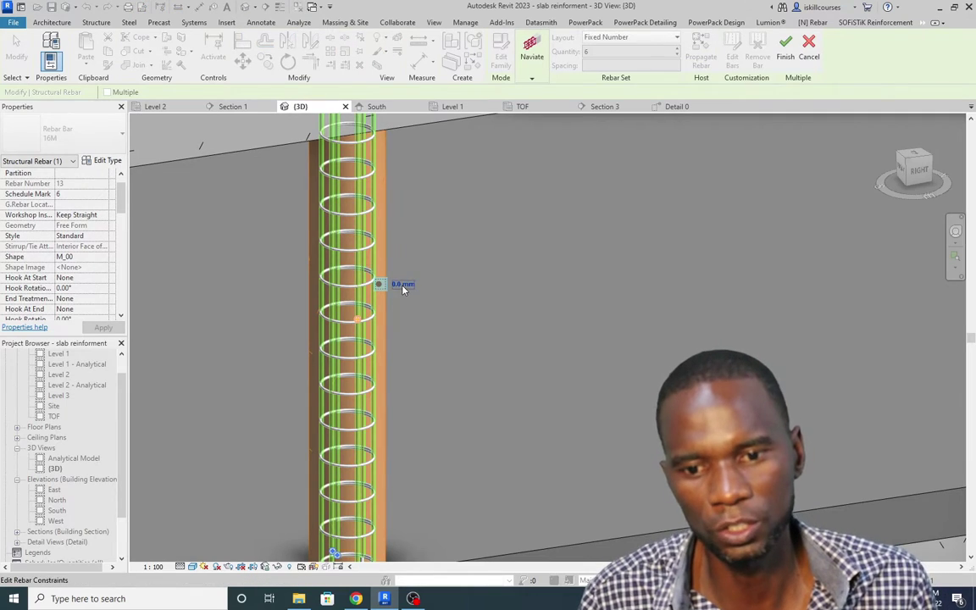
pyautogui.click(372, 343)
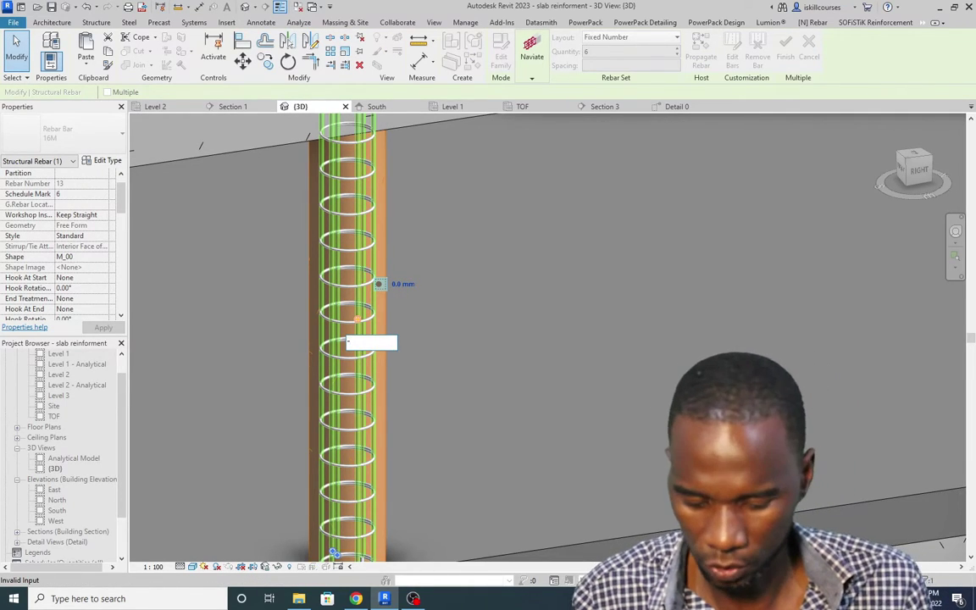
pyautogui.press('Return')
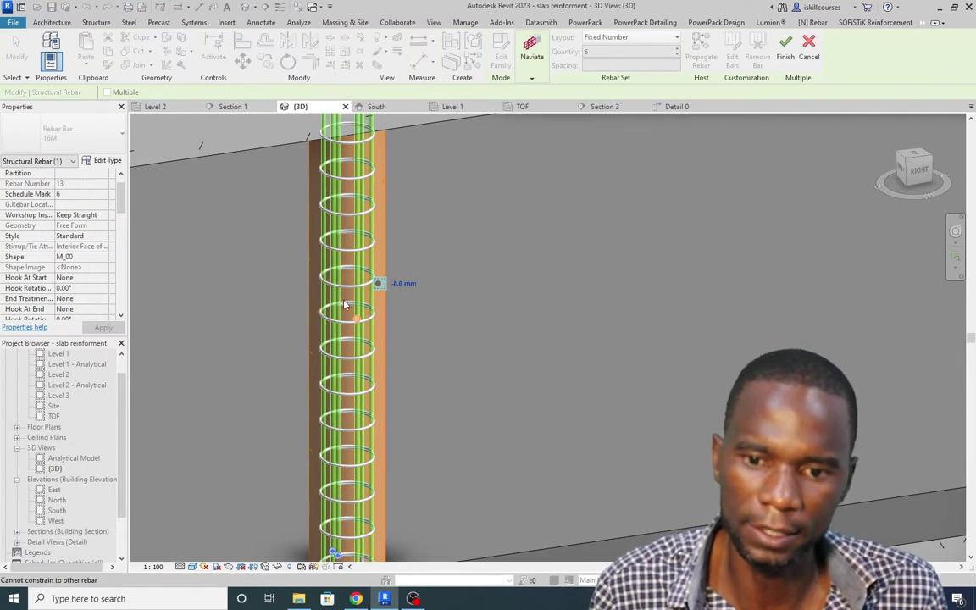
pyautogui.scroll(2, 428, 259)
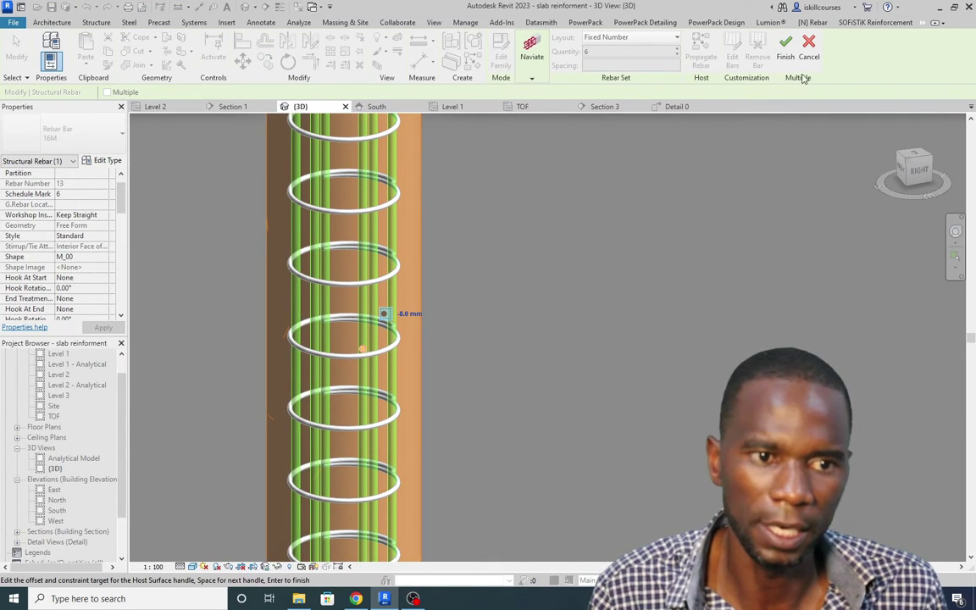
pyautogui.press('Return')
pyautogui.press('Escape')
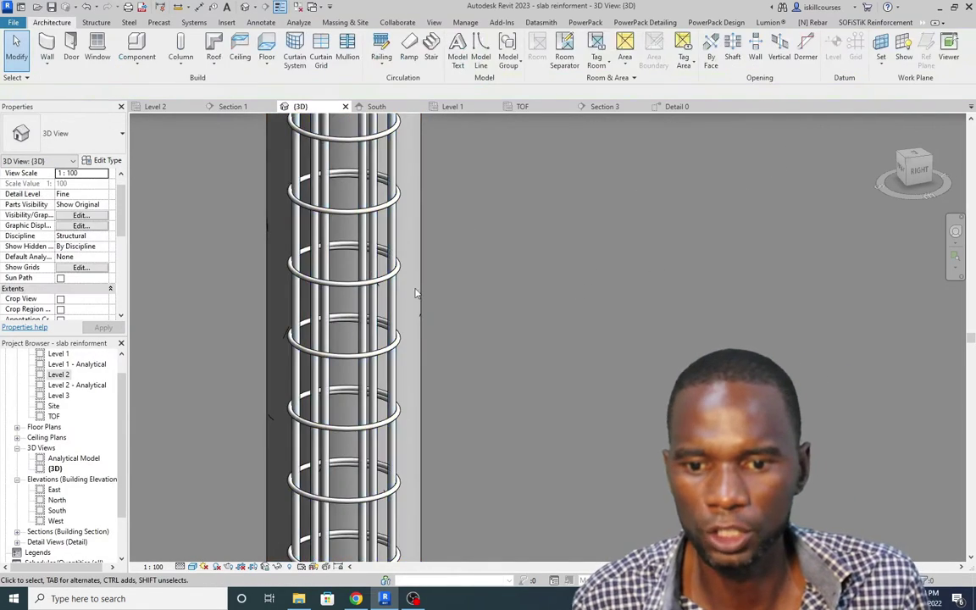
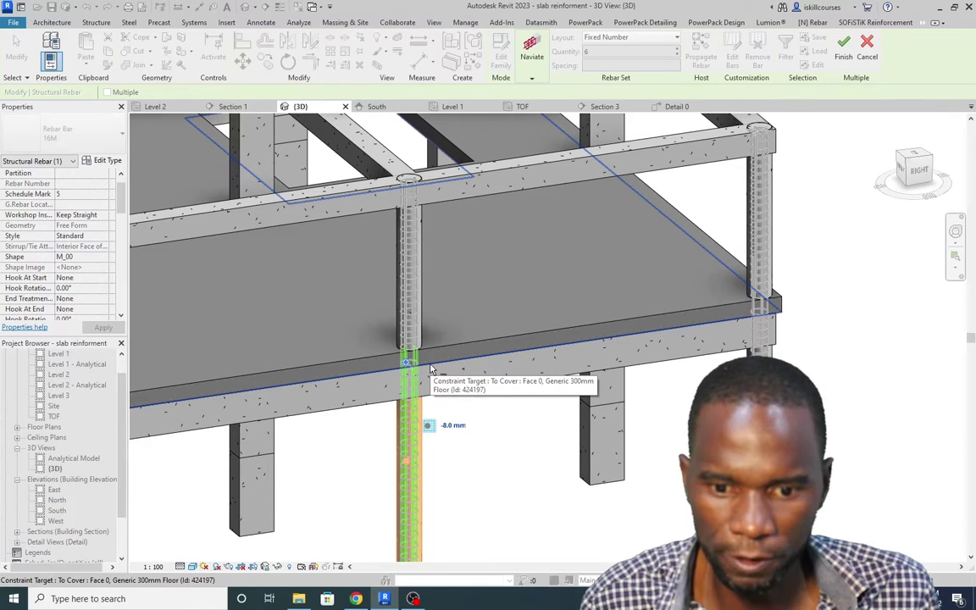
# Step: Examine the lower column's bar ends at the slab level and finish editing that bar set's constraints
pyautogui.scroll(5, 419, 367)
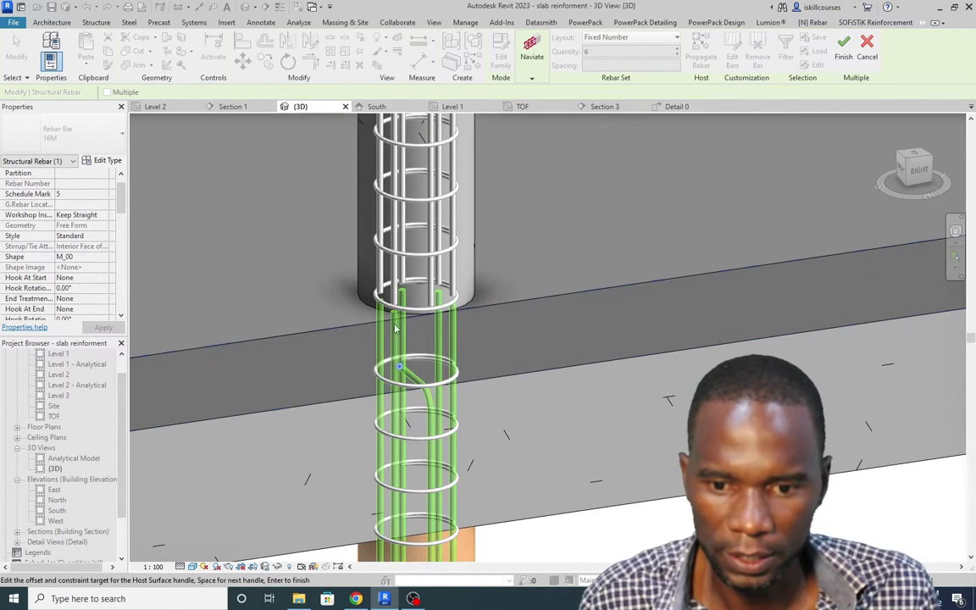
pyautogui.scroll(-4, 436, 432)
pyautogui.scroll(5, 445, 449)
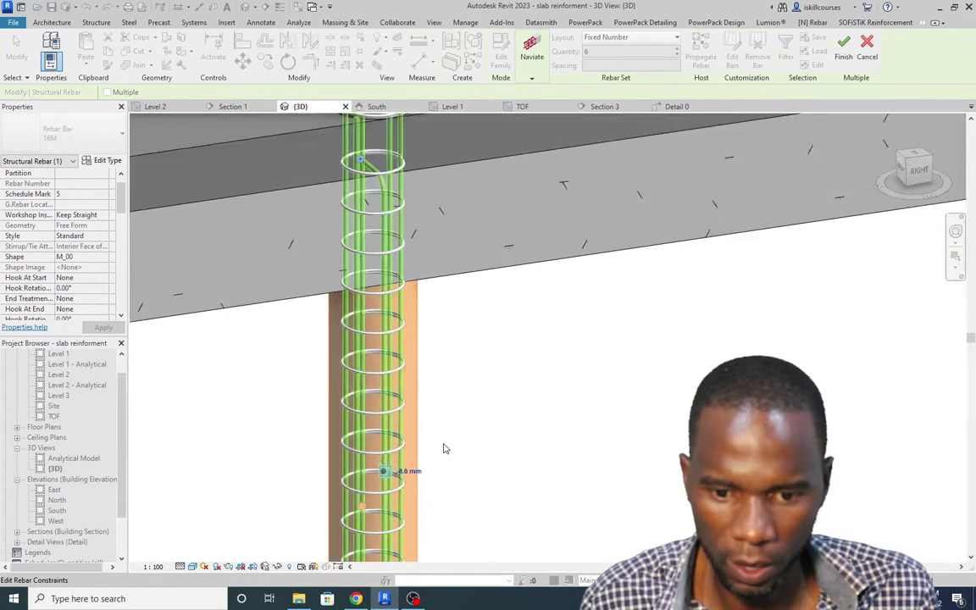
pyautogui.scroll(-4, 449, 419)
pyautogui.scroll(5, 563, 195)
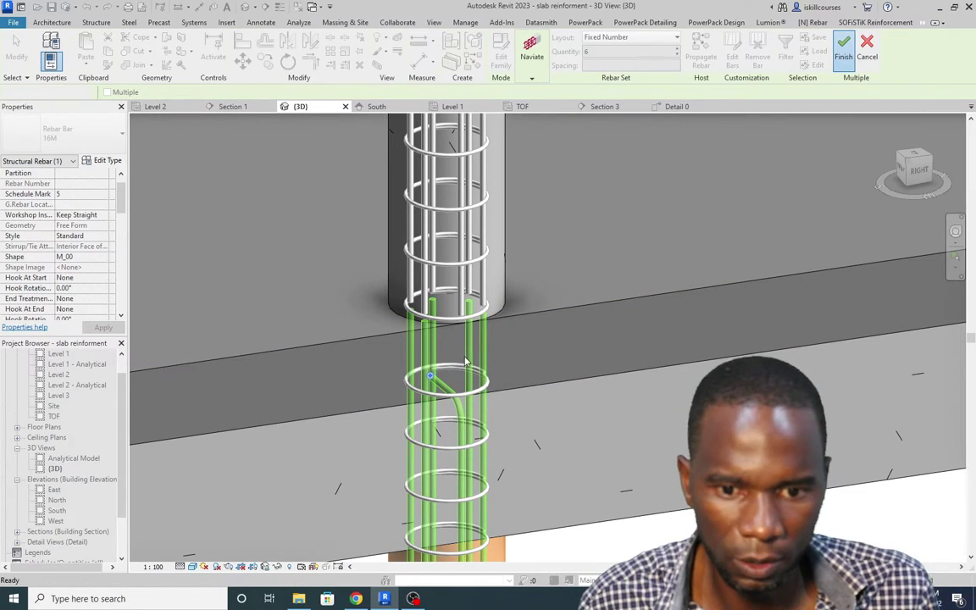
pyautogui.press('Escape')
pyautogui.scroll(2, 450, 381)
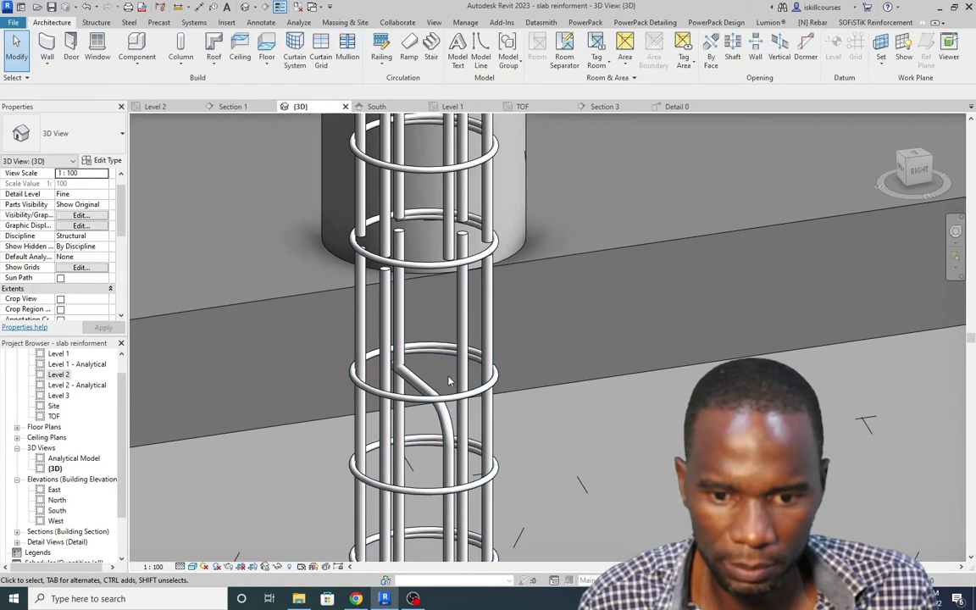
# Step: Try a 500 mm End of Bar offset on the lower column's vertical bars, then cancel the constraint edit and deselect them
pyautogui.click(426, 388)
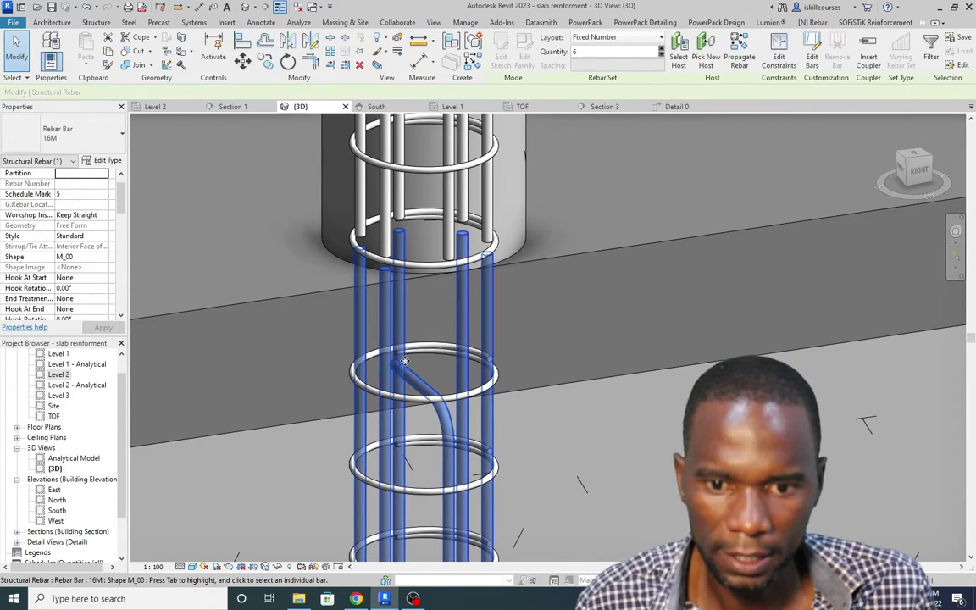
pyautogui.scroll(-3, 675, 230)
pyautogui.click(779, 52)
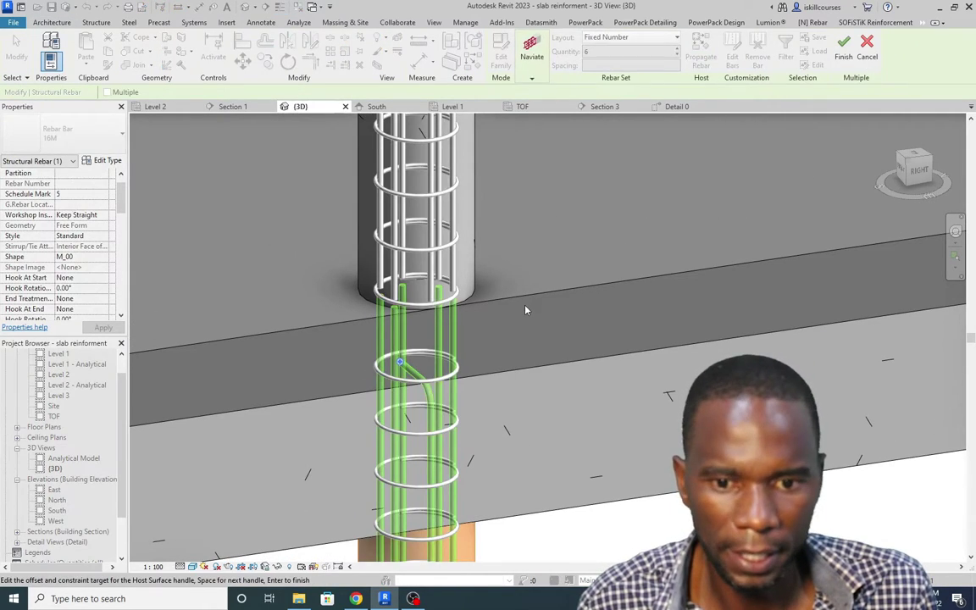
pyautogui.scroll(-5, 500, 327)
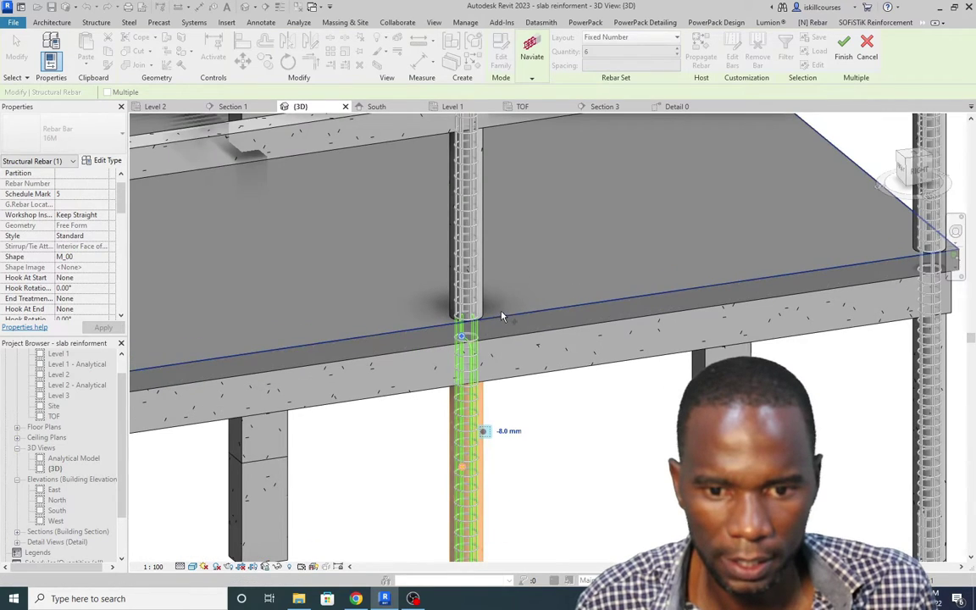
pyautogui.scroll(5, 451, 342)
pyautogui.scroll(3, 452, 342)
pyautogui.press('space')
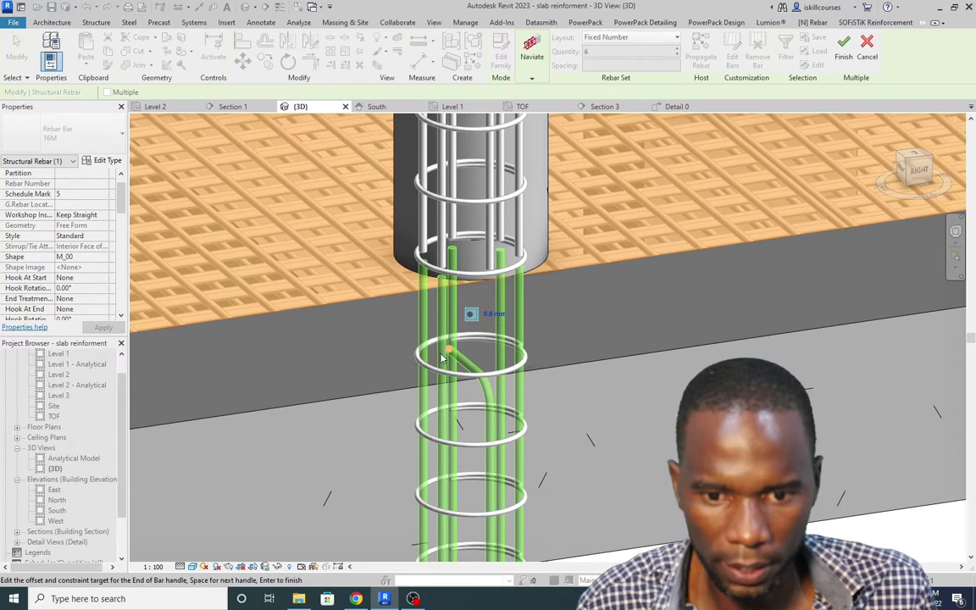
pyautogui.click(488, 321)
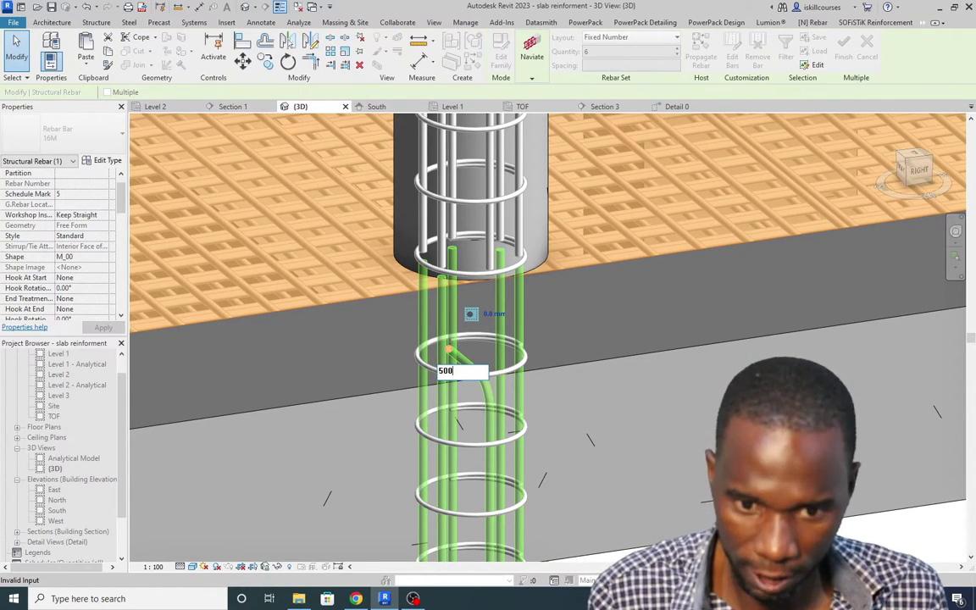
pyautogui.write('500')
pyautogui.press('Return')
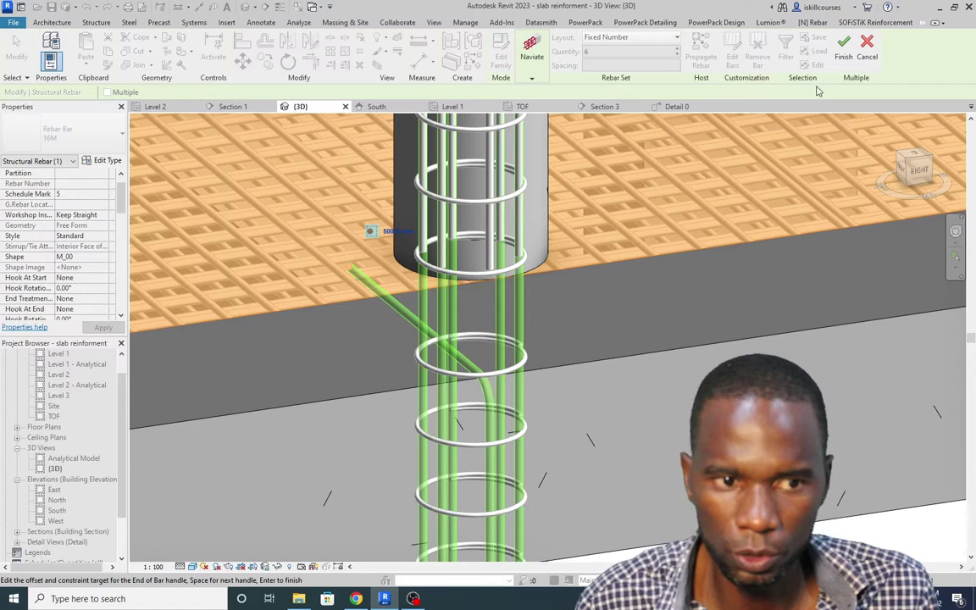
pyautogui.click(870, 48)
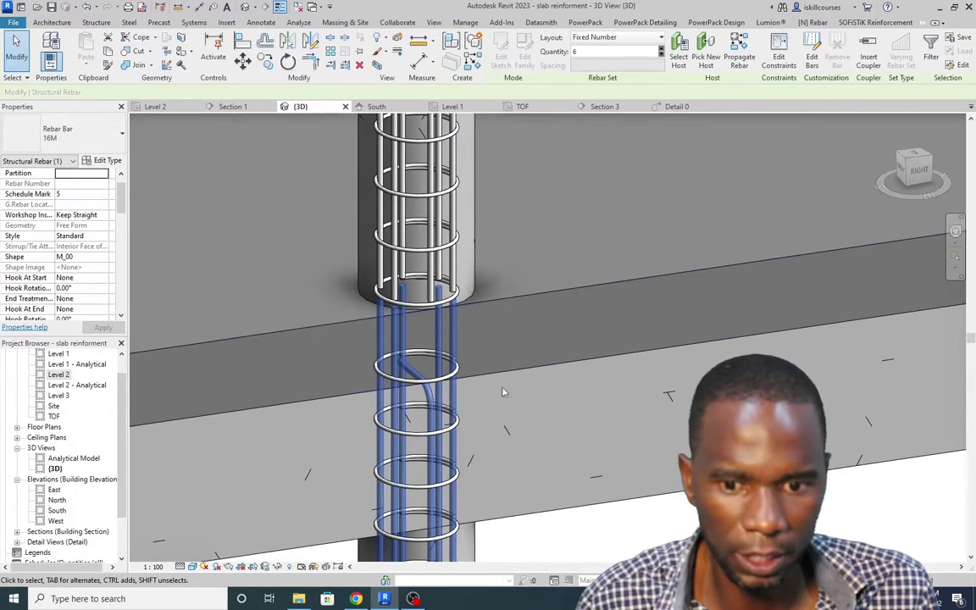
pyautogui.click(591, 433)
pyautogui.scroll(2, 590, 433)
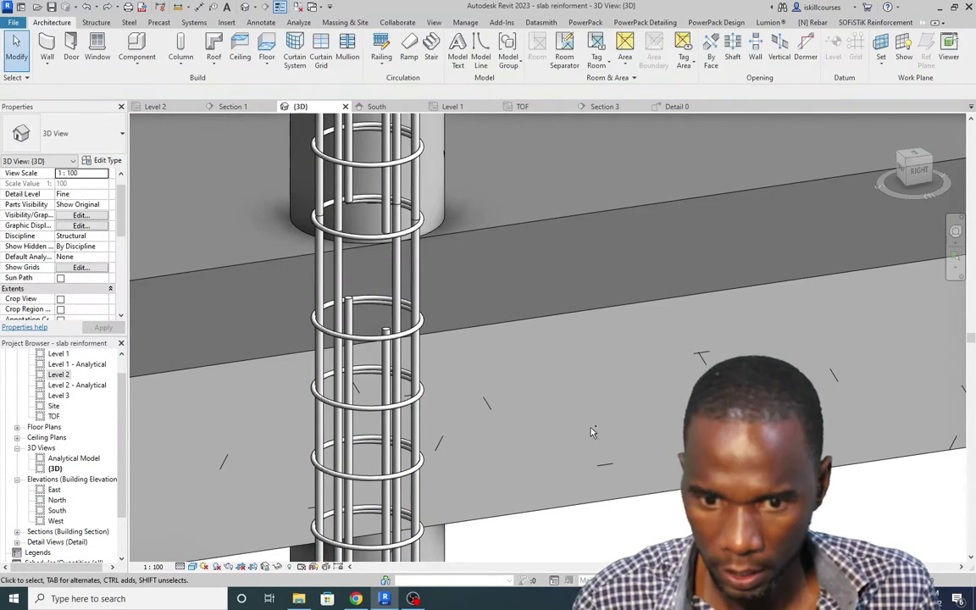
# Step: Edit the lower column's vertical bar constraints and constrain the End of Bar handle to the slab's top face
pyautogui.scroll(2, 381, 364)
pyautogui.click(391, 361)
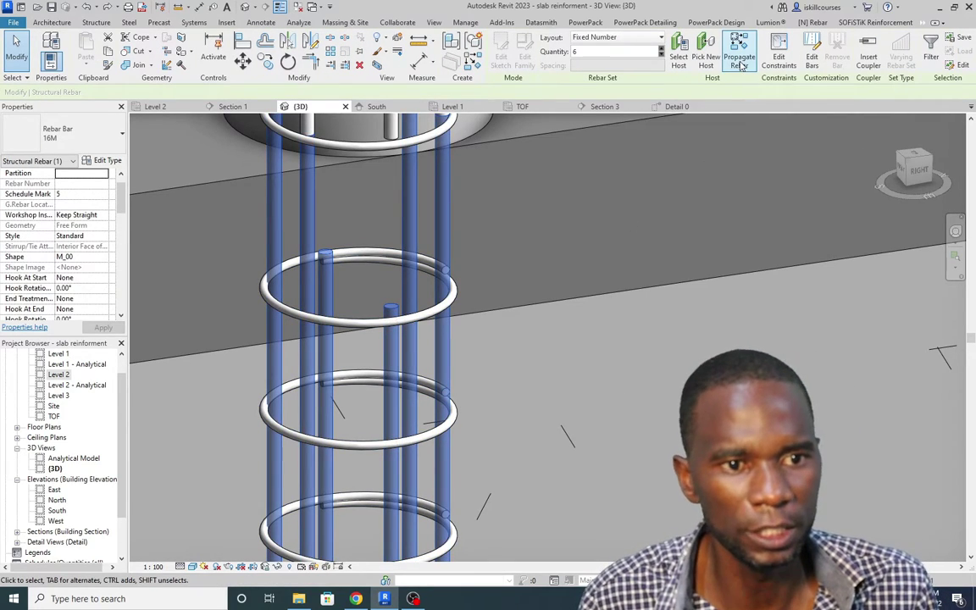
pyautogui.click(779, 57)
pyautogui.scroll(-3, 430, 412)
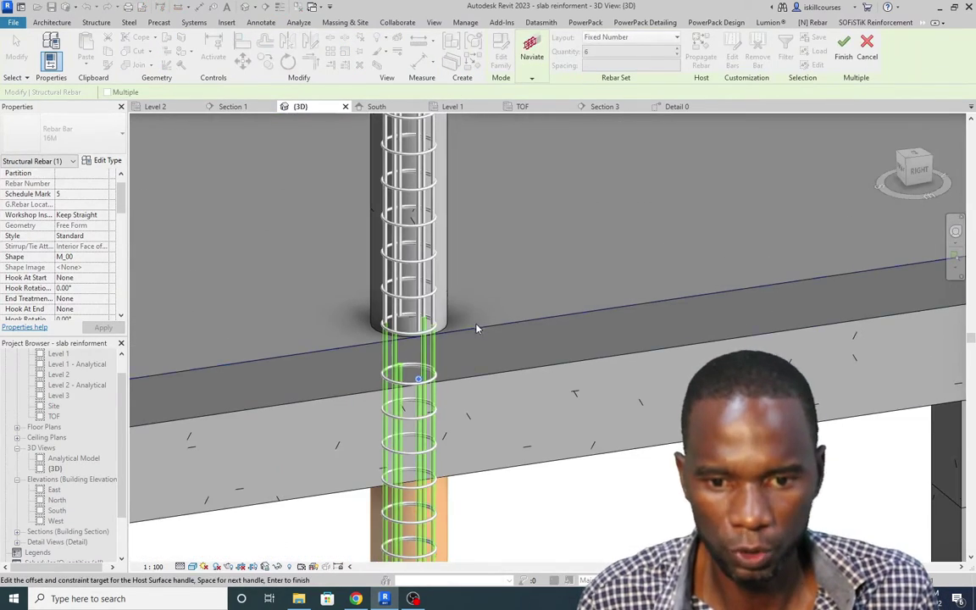
pyautogui.scroll(3, 415, 388)
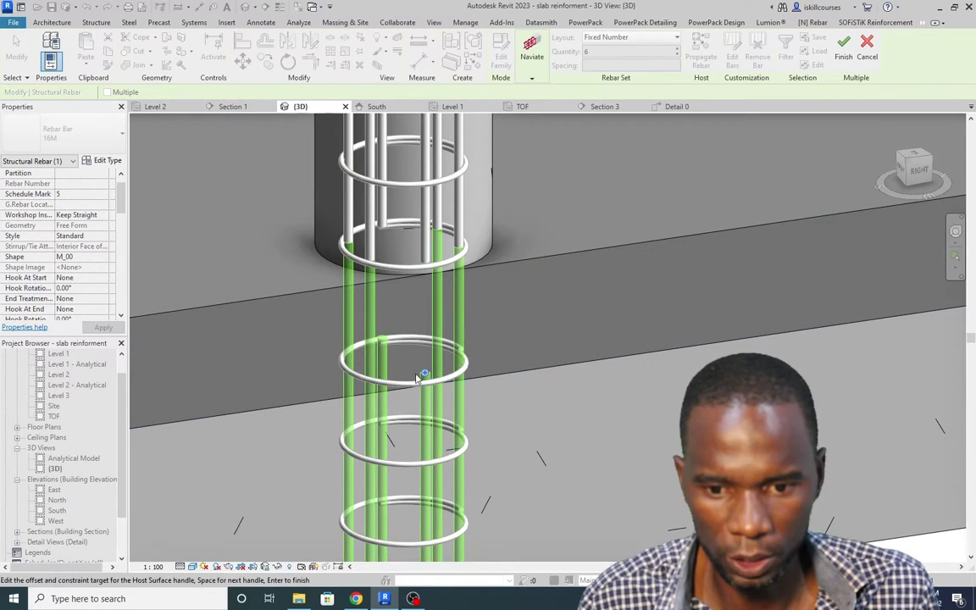
pyautogui.click(426, 374)
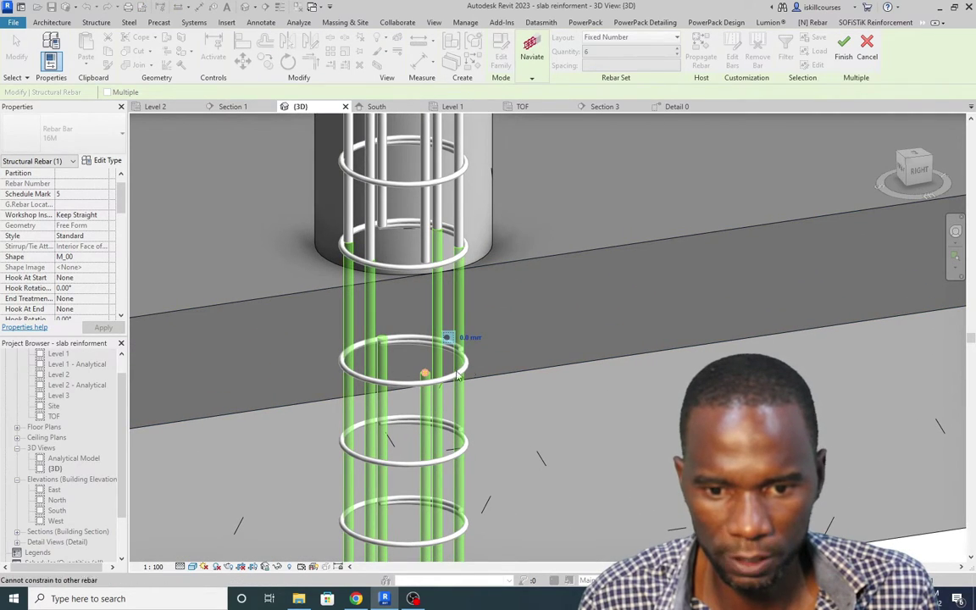
pyautogui.click(536, 261)
# Step: Set the lower bars' End of Bar offset from the slab's top face to 500 mm and finish the constraint edit
pyautogui.scroll(-3, 398, 266)
pyautogui.scroll(2, 410, 274)
pyautogui.click(421, 273)
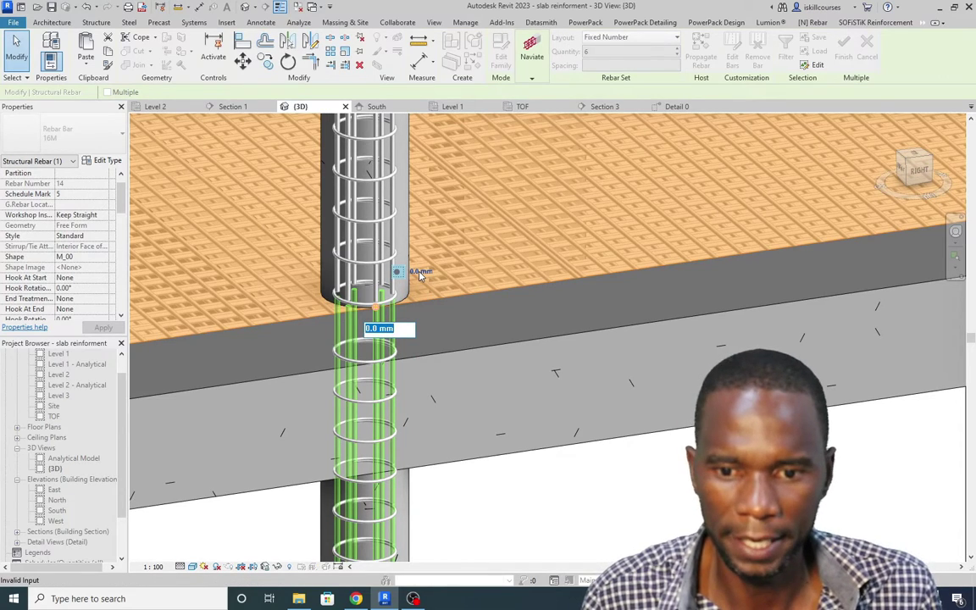
pyautogui.write('500')
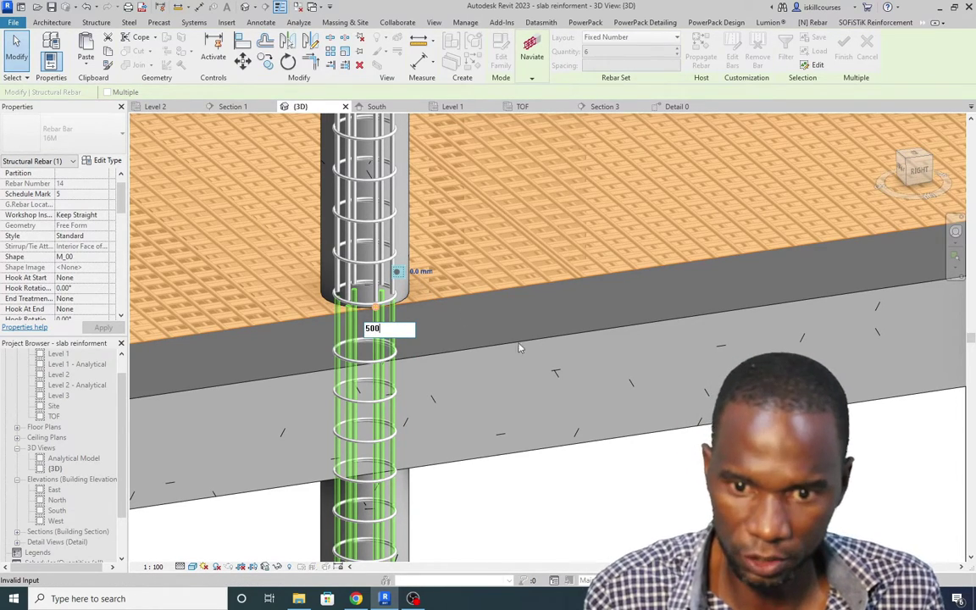
pyautogui.press('Return')
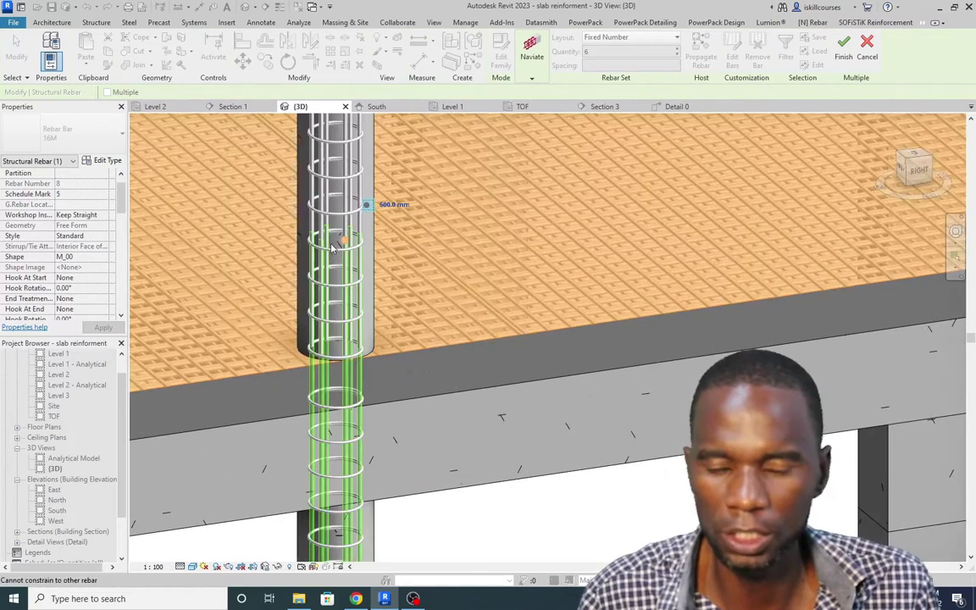
pyautogui.scroll(-5, 369, 325)
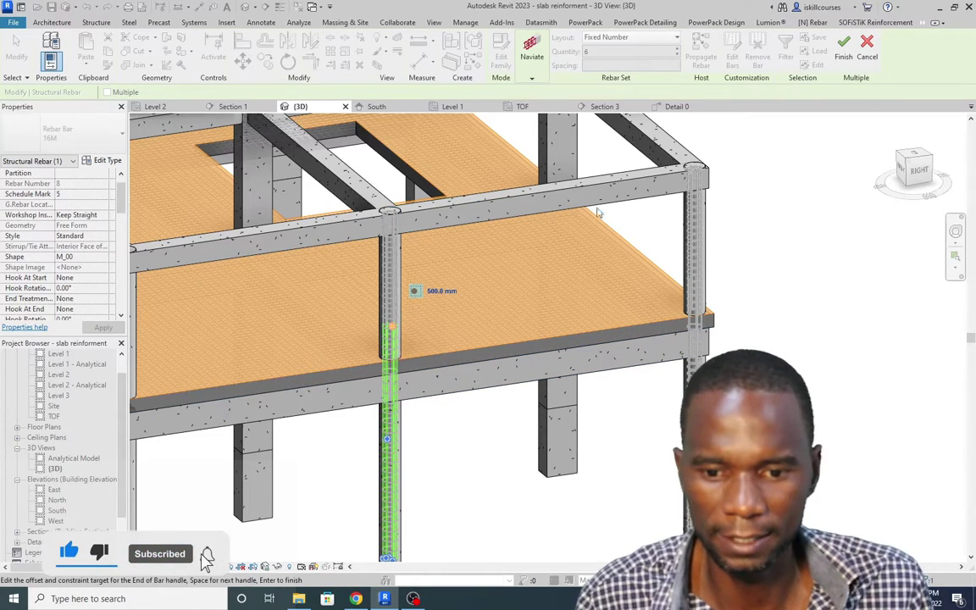
pyautogui.click(845, 47)
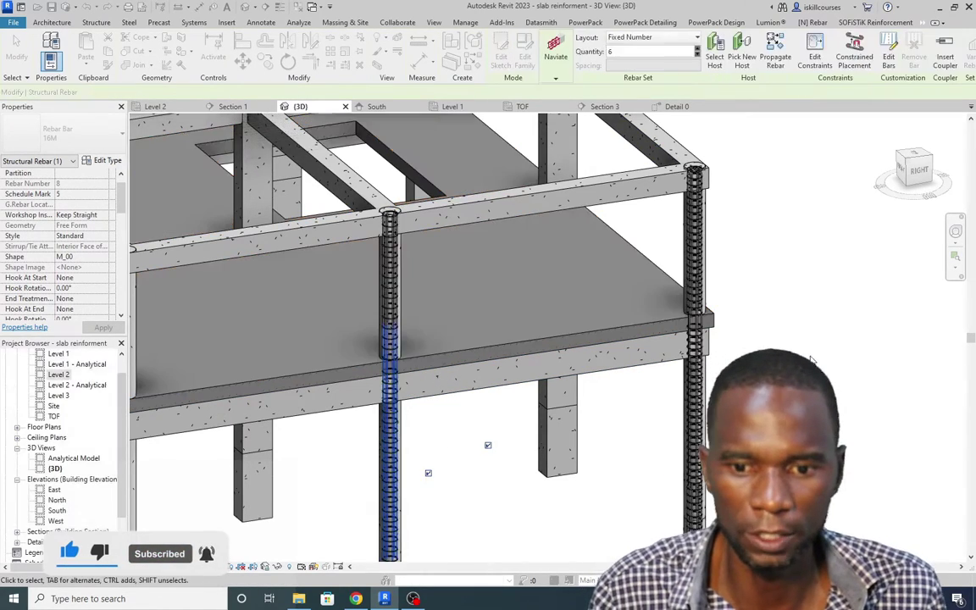
pyautogui.press('Escape')
# Step: Examine the overlap between the lower and upper columns' vertical bars above the slab
pyautogui.scroll(3, 407, 363)
pyautogui.scroll(4, 408, 363)
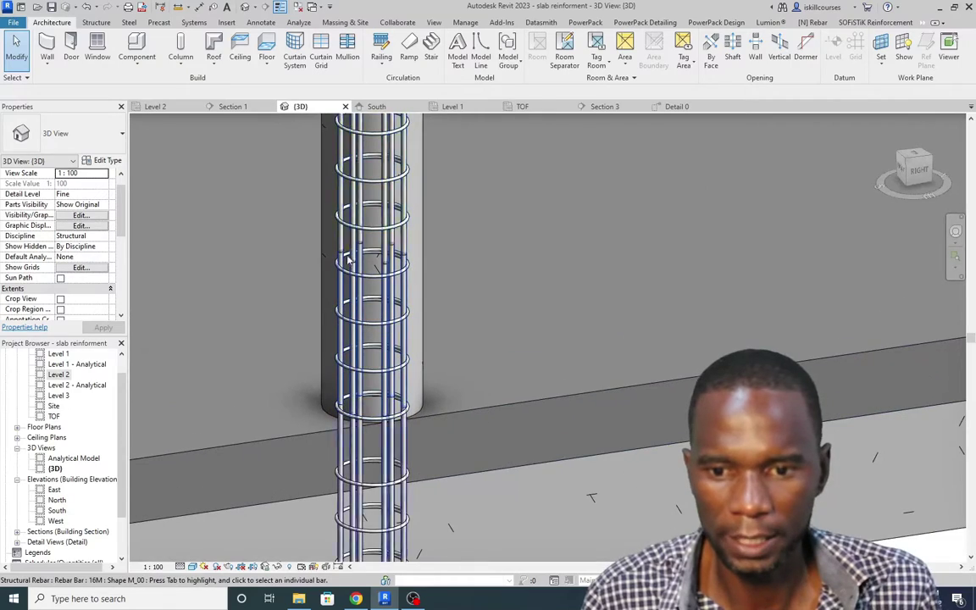
pyautogui.scroll(-3, 391, 348)
pyautogui.scroll(-3, 392, 348)
pyautogui.scroll(4, 391, 339)
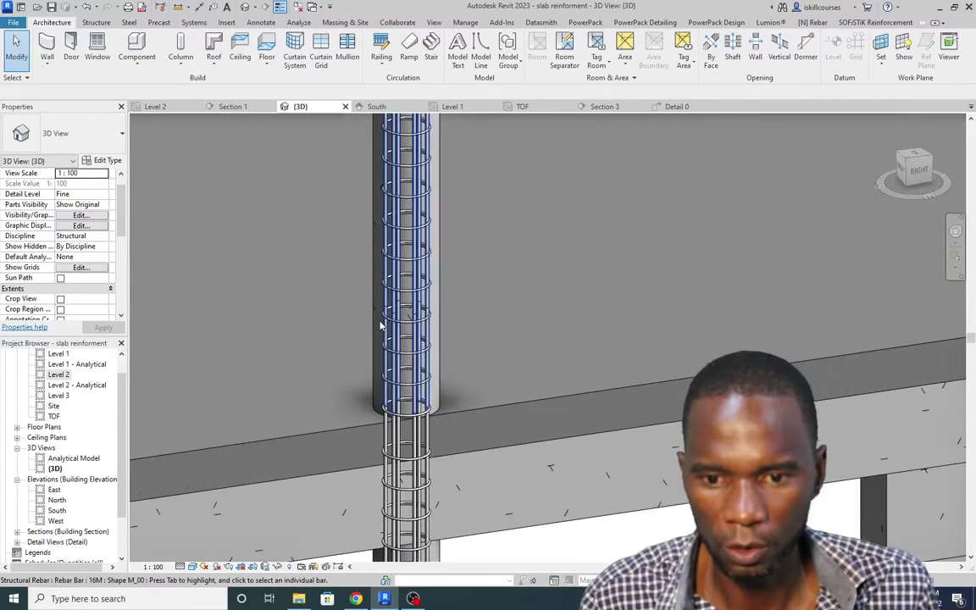
pyautogui.scroll(-4, 394, 314)
pyautogui.scroll(-4, 395, 313)
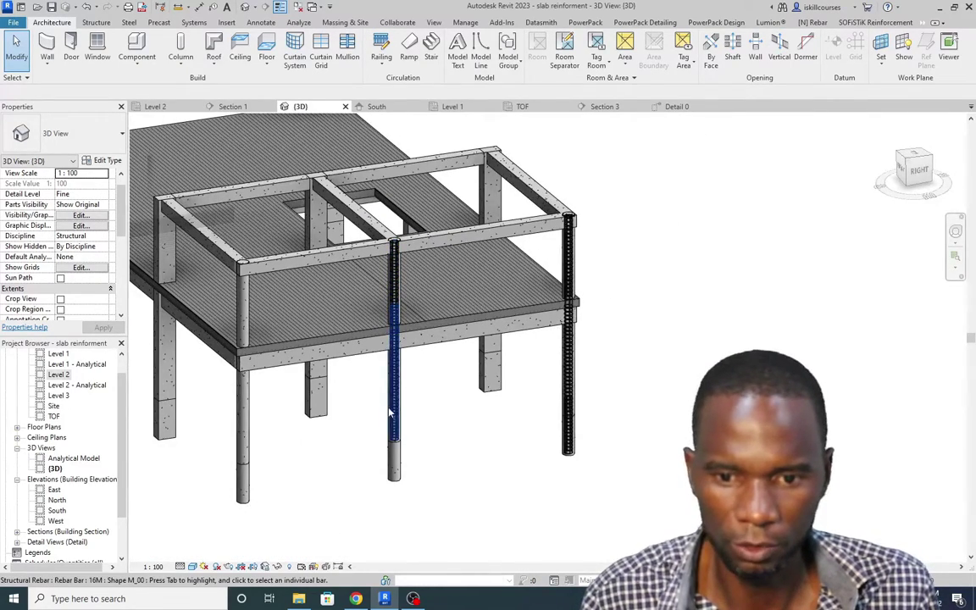
# Step: Add a Standard - 90 deg. hook at the end of the middle upper round column's 16M vertical bars
pyautogui.scroll(4, 390, 246)
pyautogui.scroll(5, 387, 241)
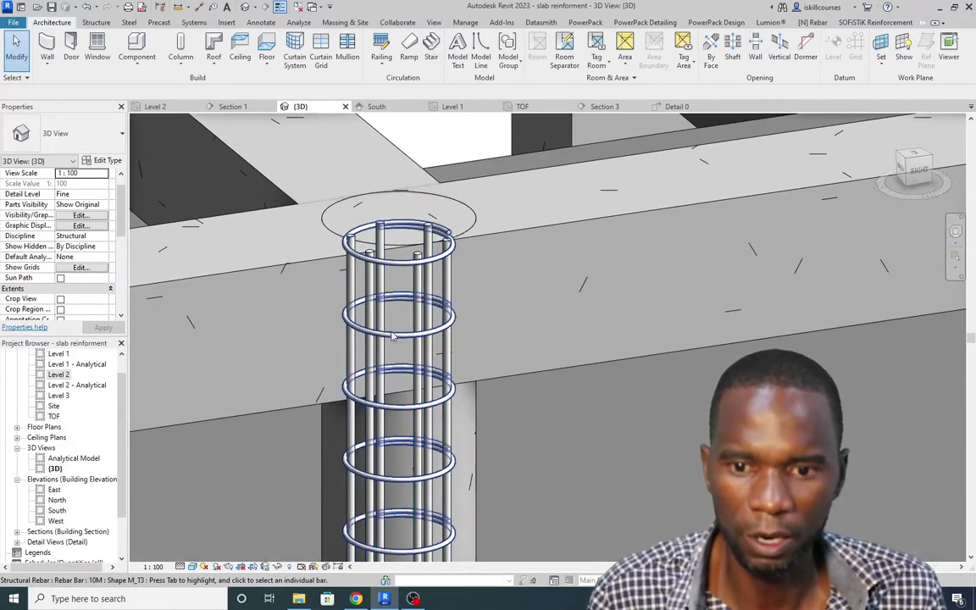
pyautogui.click(392, 325)
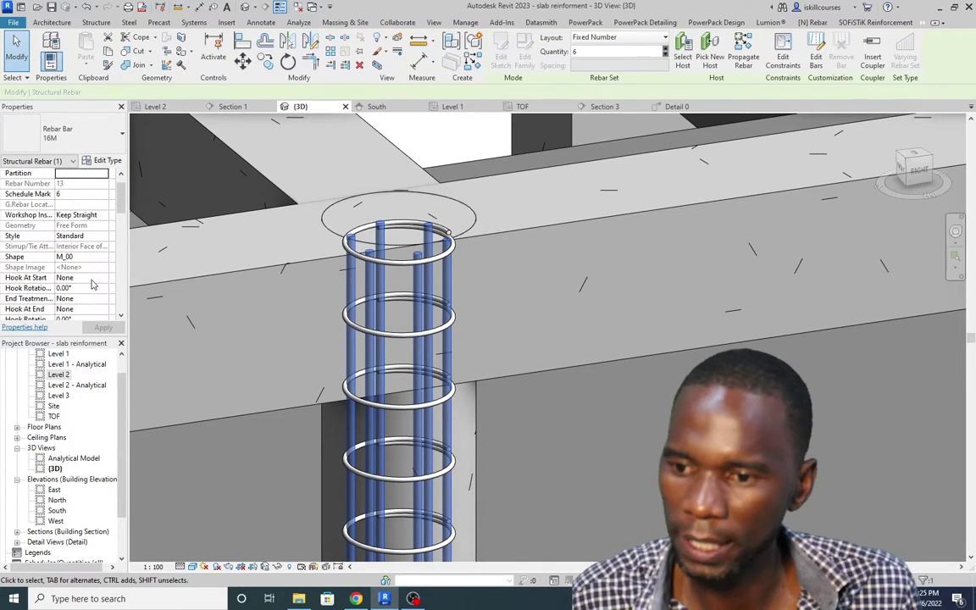
pyautogui.click(103, 310)
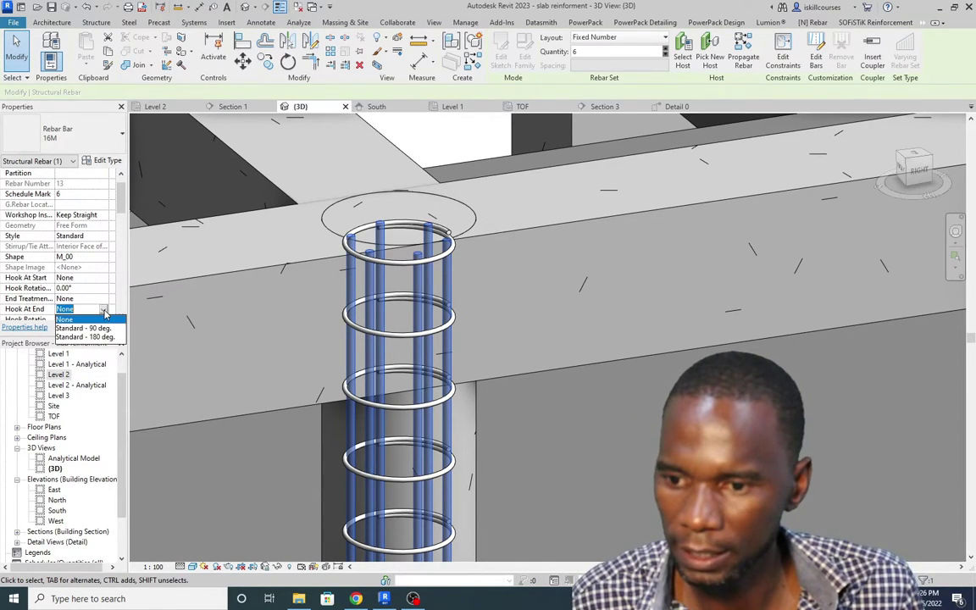
pyautogui.click(89, 329)
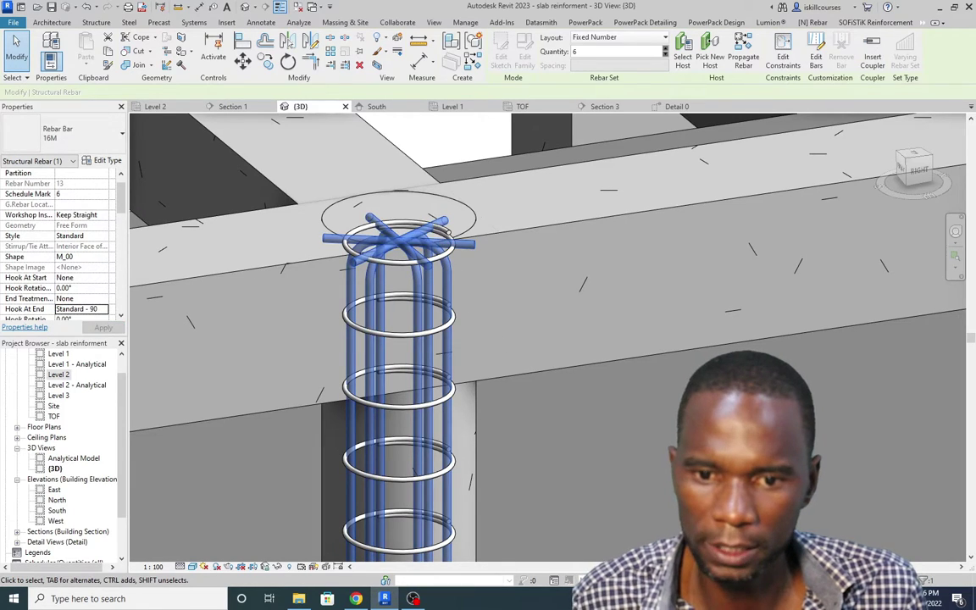
pyautogui.press('Escape')
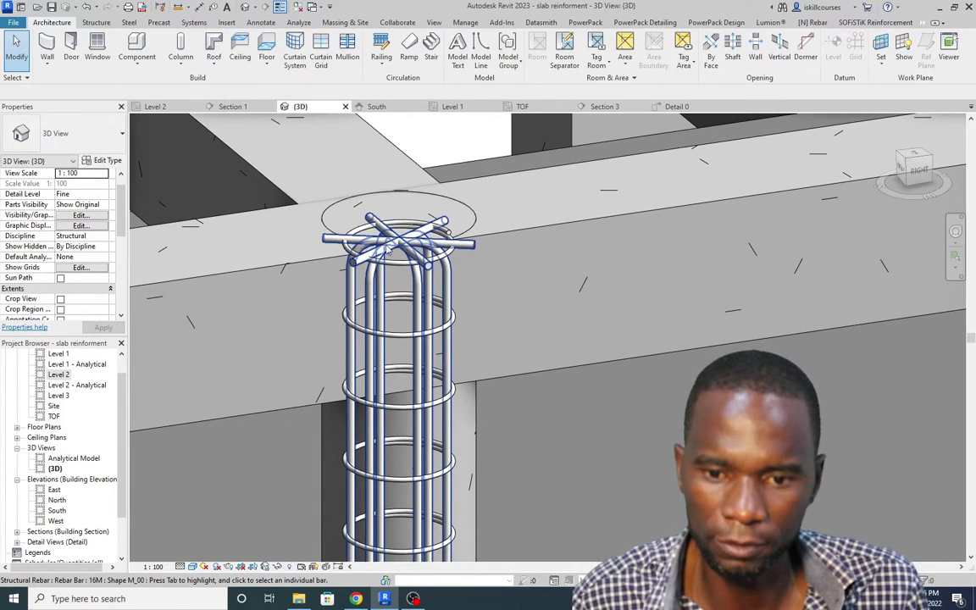
# Step: Propagate the rebar from the reinforced corner column's 300 mm round base segment to the middle column's unreinforced base segment, aligned by host
pyautogui.scroll(-8, 404, 250)
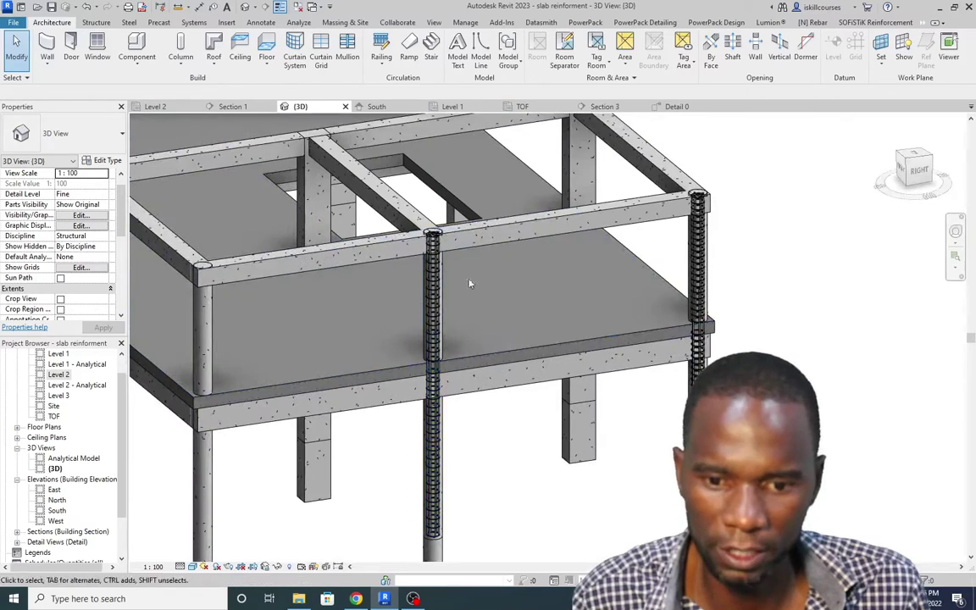
pyautogui.scroll(-3, 472, 322)
pyautogui.scroll(10, 432, 293)
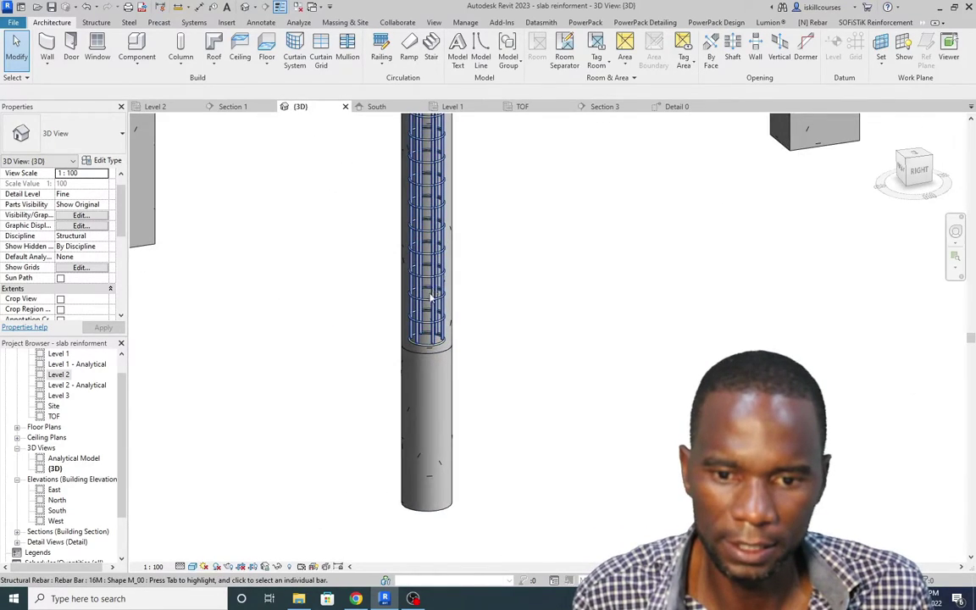
pyautogui.scroll(-4, 432, 292)
pyautogui.scroll(2, 783, 349)
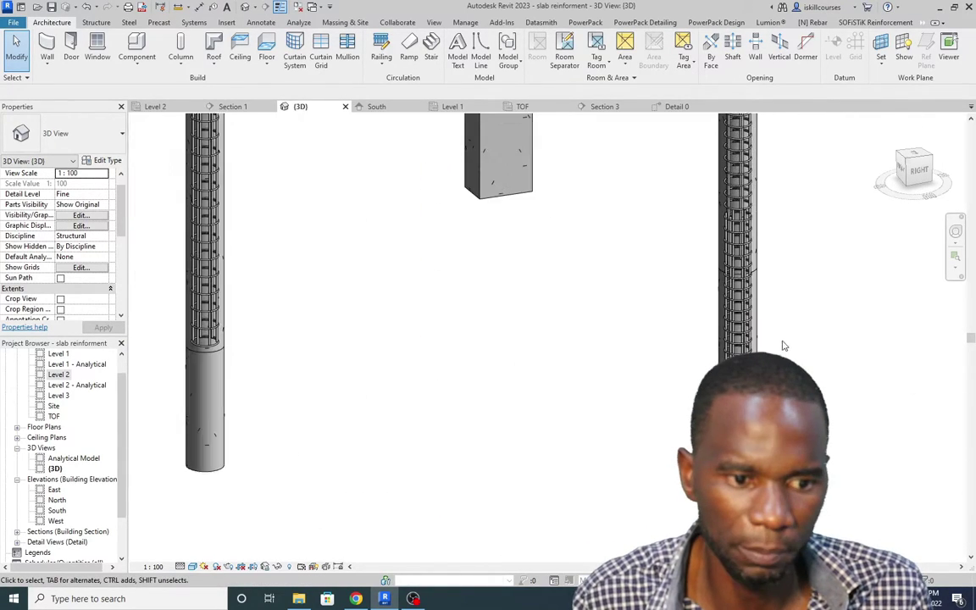
pyautogui.scroll(2, 784, 348)
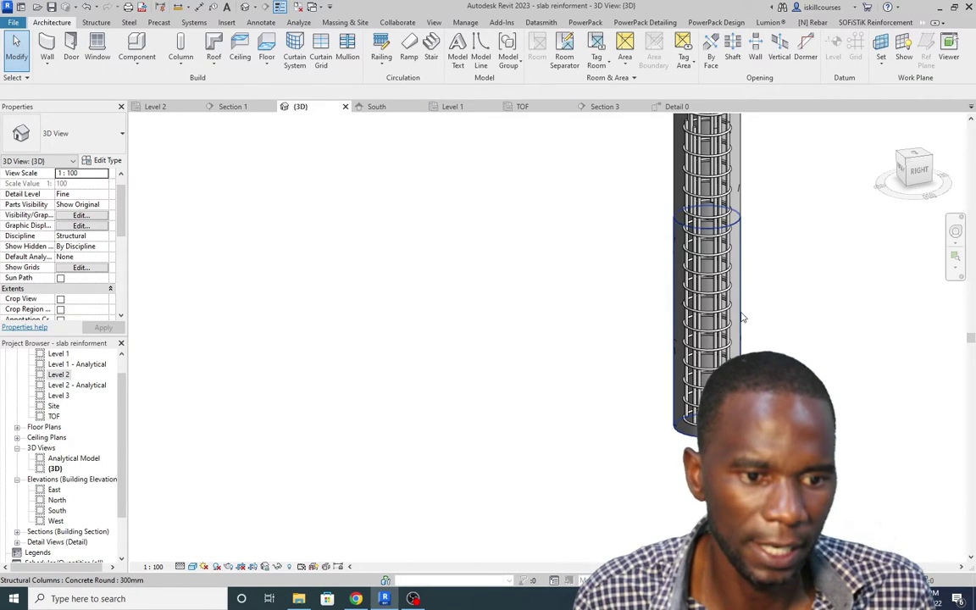
pyautogui.click(741, 315)
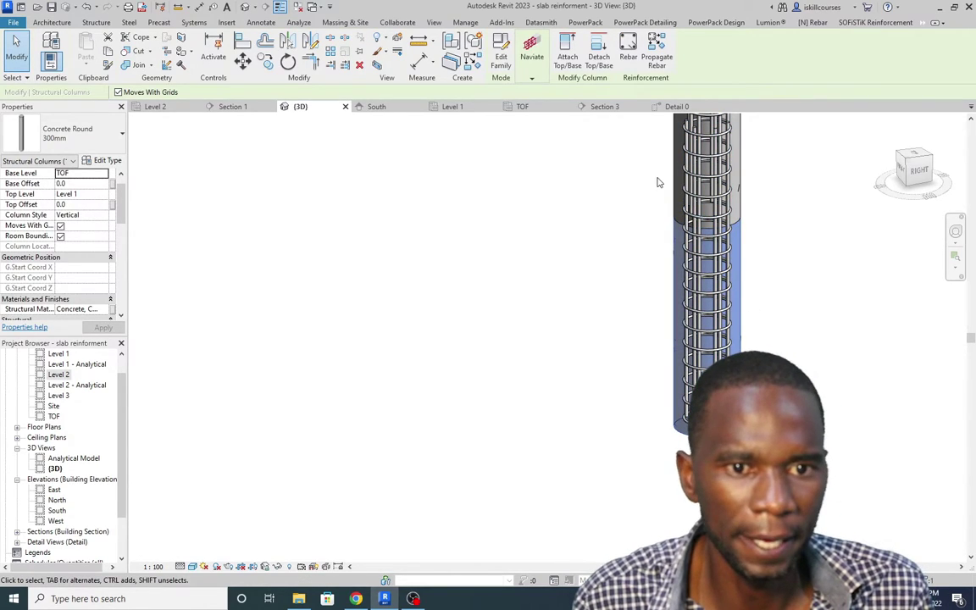
pyautogui.click(658, 54)
pyautogui.scroll(-3, 839, 322)
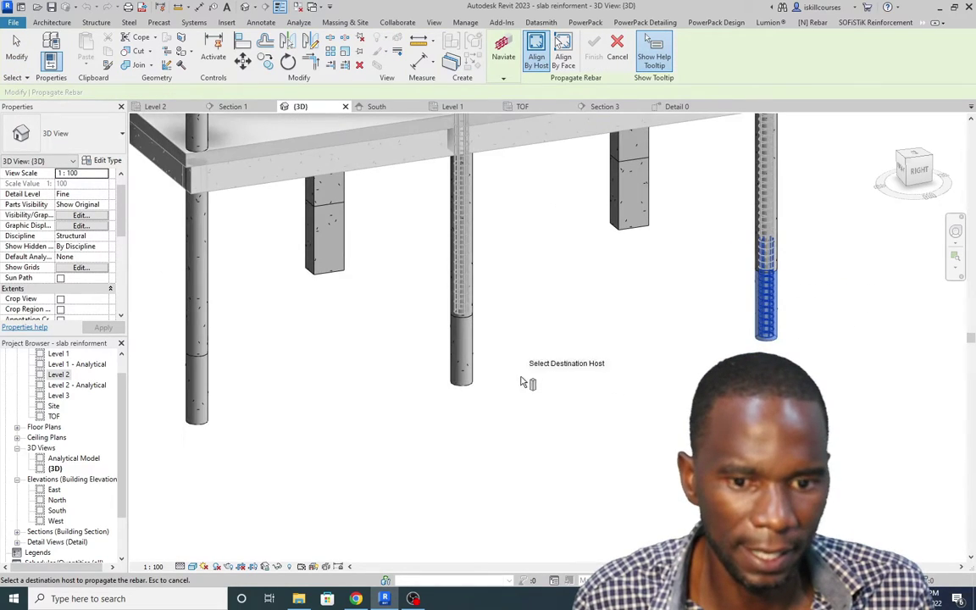
pyautogui.scroll(4, 483, 347)
pyautogui.click(477, 338)
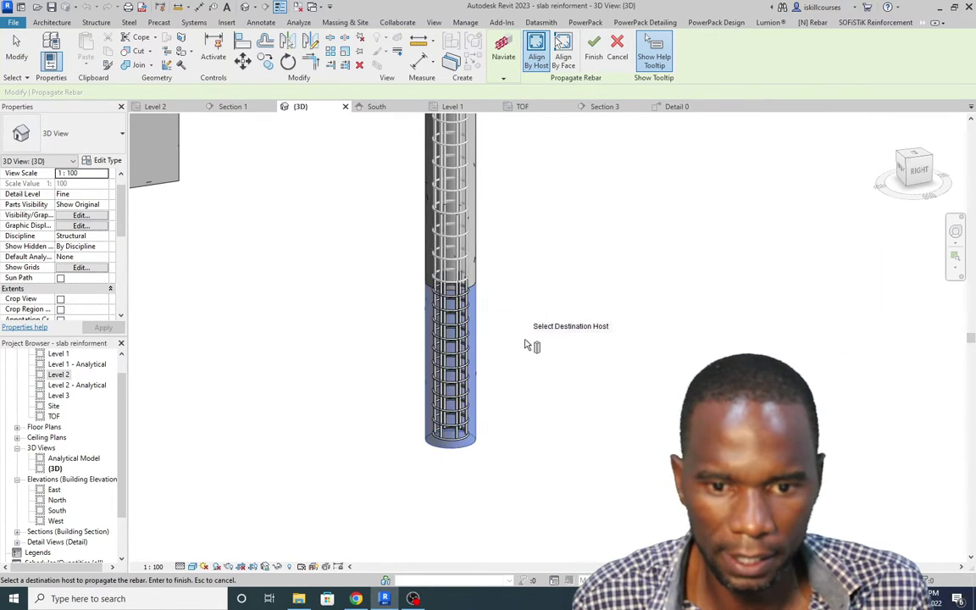
pyautogui.press('Return')
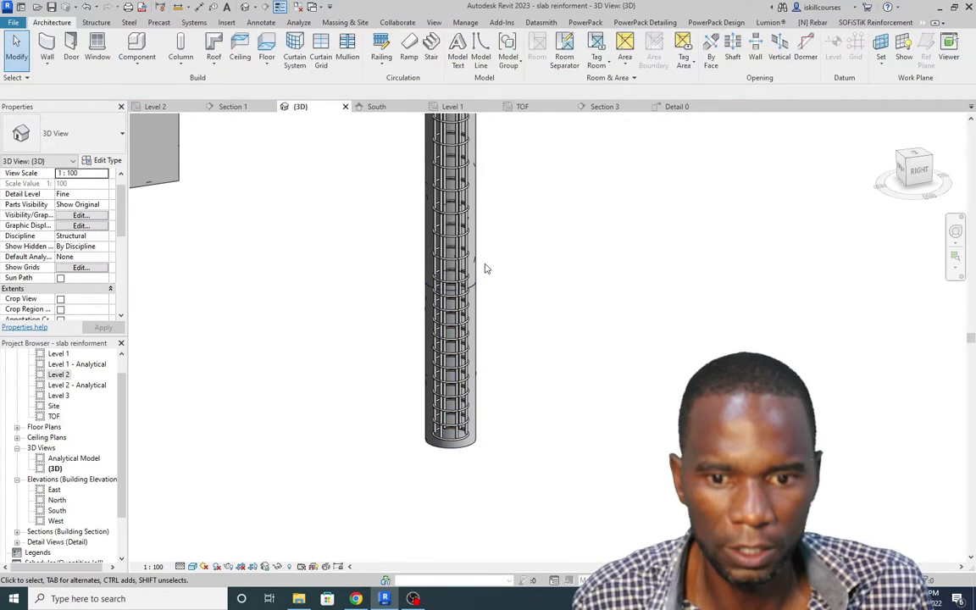
# Step: Examine the middle column's propagated base bars and ties and how they continue up the column to the beam
pyautogui.scroll(4, 438, 322)
pyautogui.scroll(-2, 438, 322)
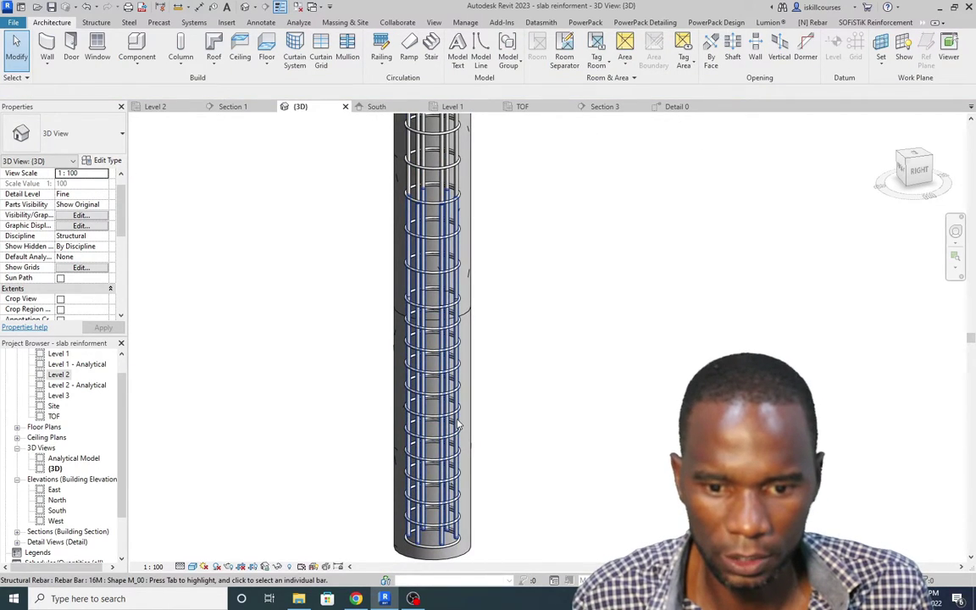
pyautogui.click(440, 398)
pyautogui.scroll(-2, 447, 365)
pyautogui.scroll(-3, 446, 343)
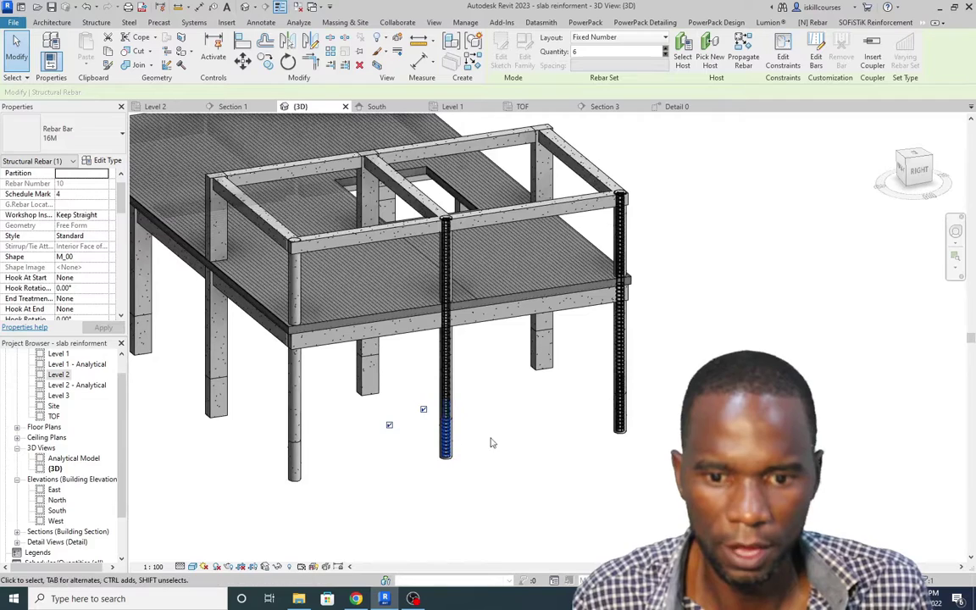
pyautogui.press('Escape')
pyautogui.scroll(5, 447, 344)
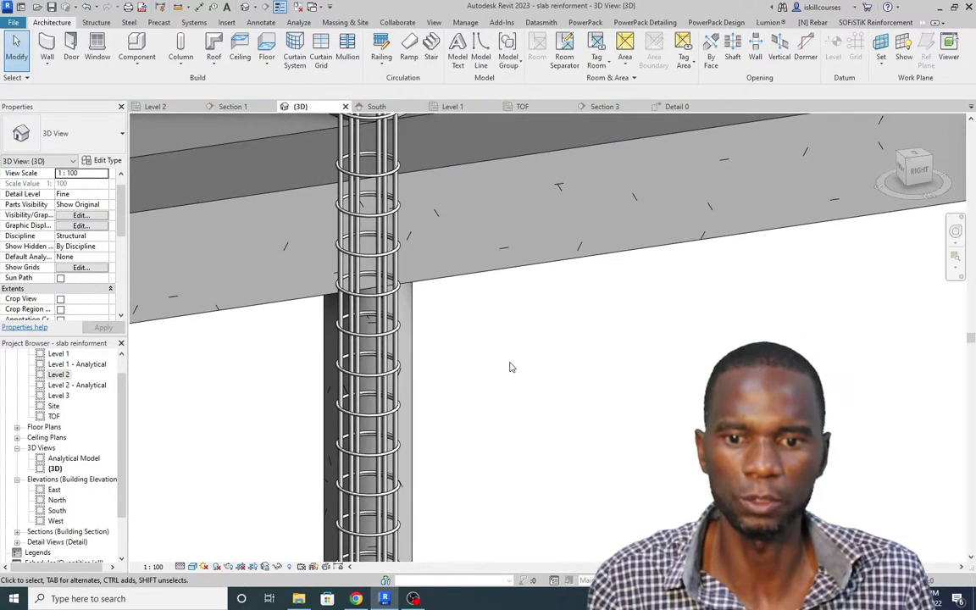